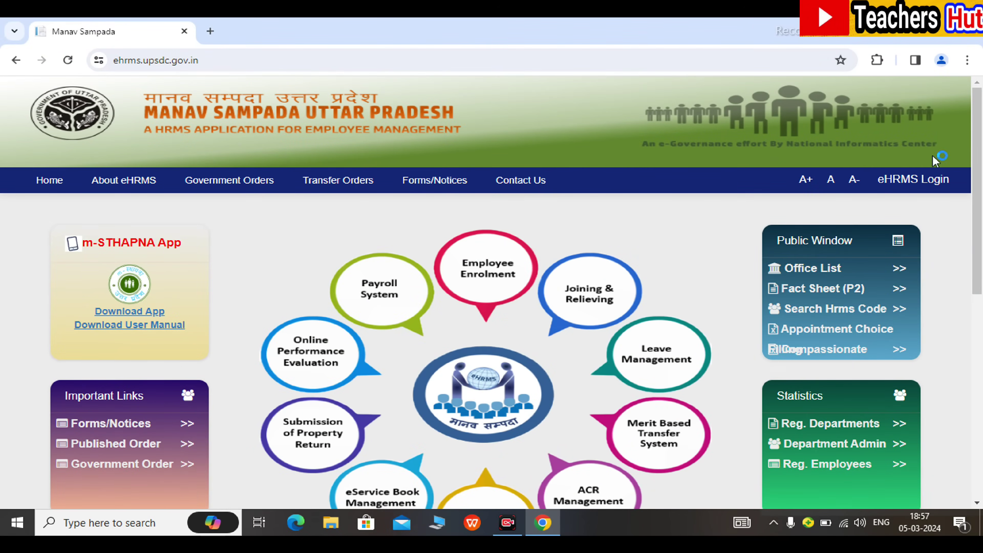
Open the eHRMS employee login form to sign in to Manav Sampada
click(917, 180)
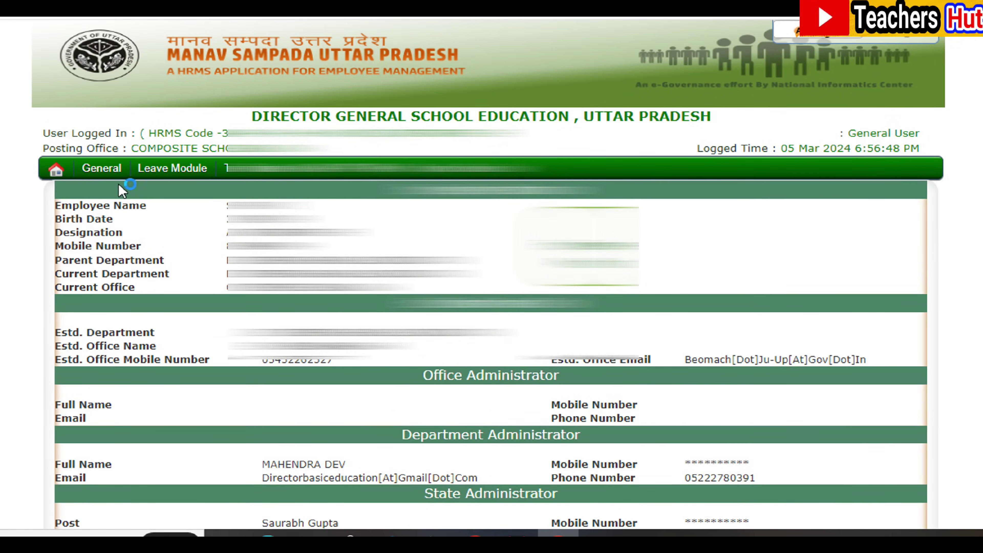
Reveal the Property Return submenu under the General menu
mouse_move(97, 174)
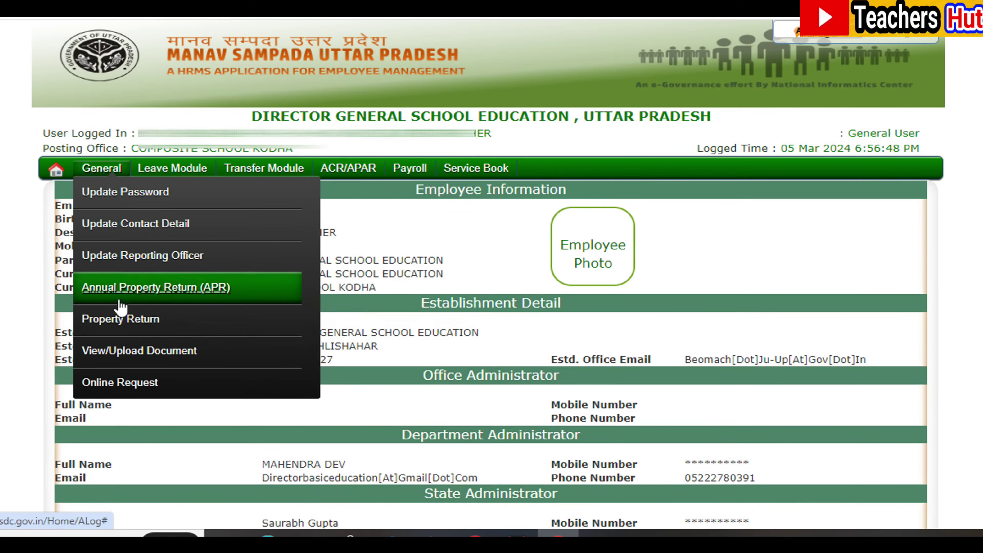
mouse_move(92, 329)
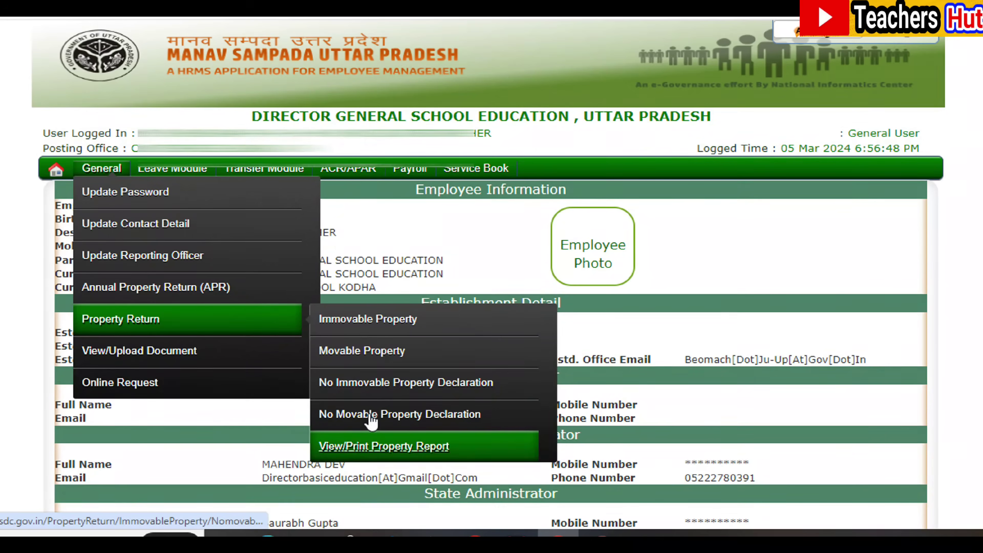
Open the immovable property form with Return Year 2023, House/Building type and Square Feet unit
click(385, 330)
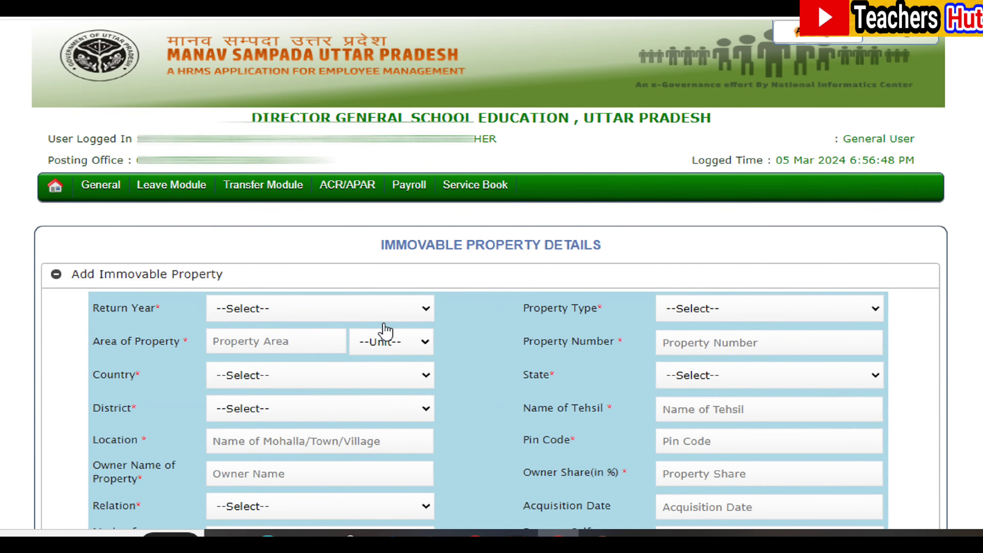
scroll(240, 224, down, 3)
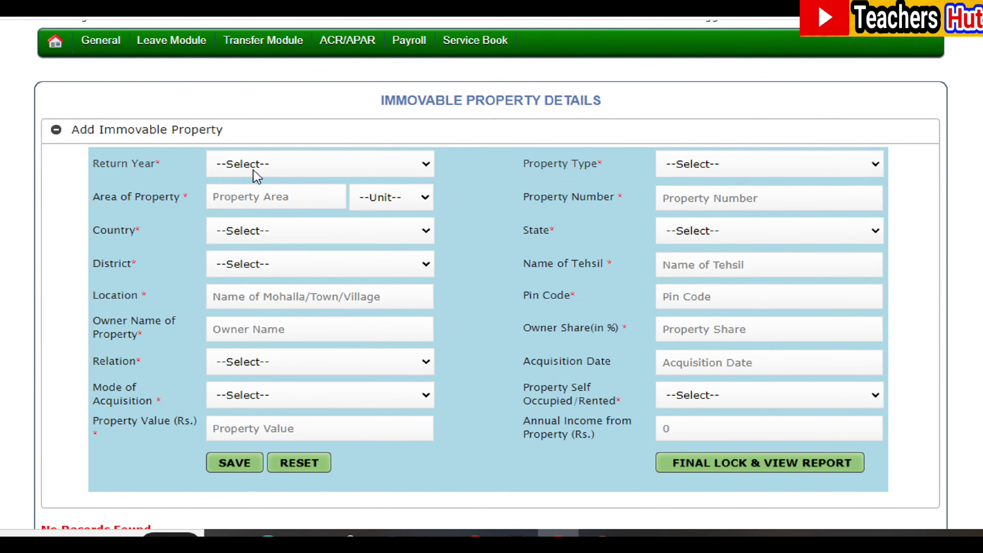
click(422, 167)
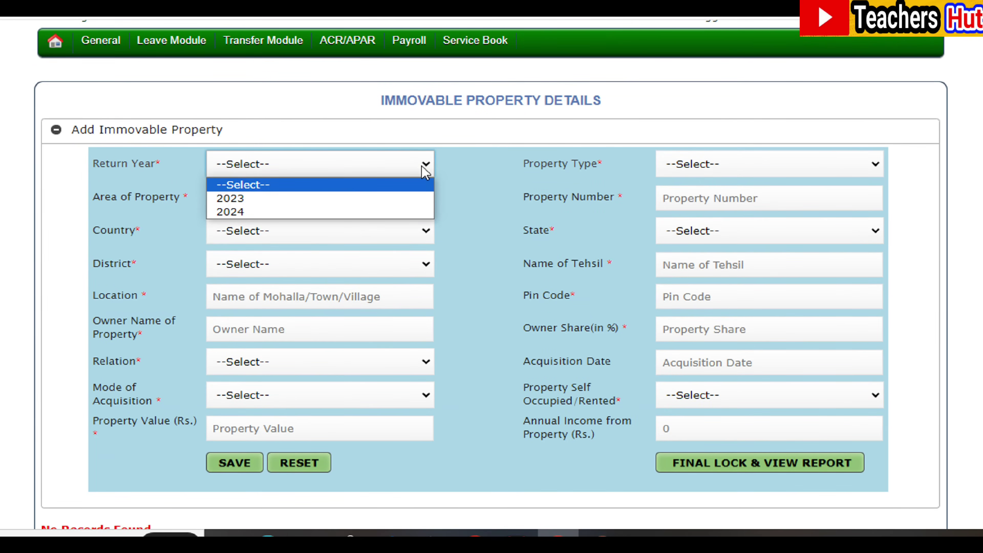
click(375, 198)
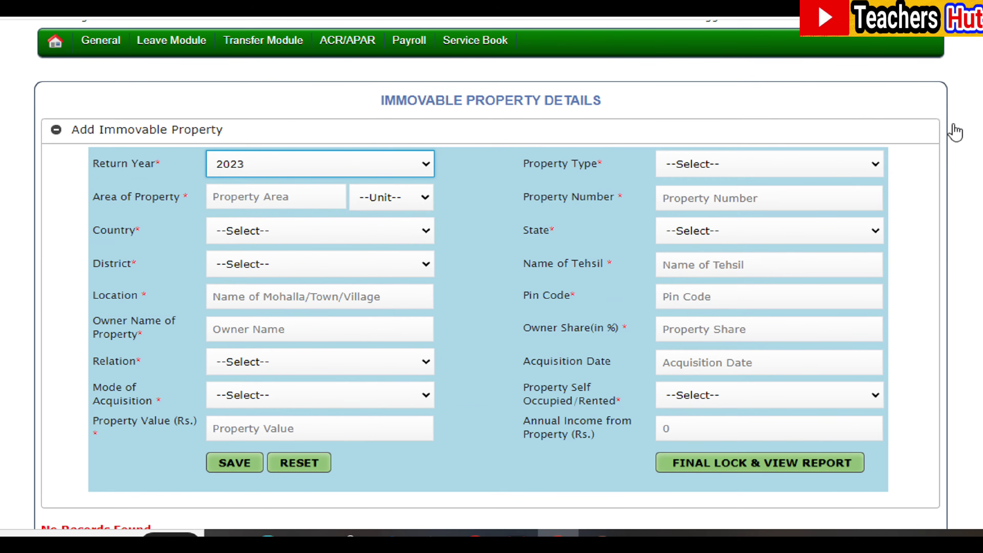
click(878, 175)
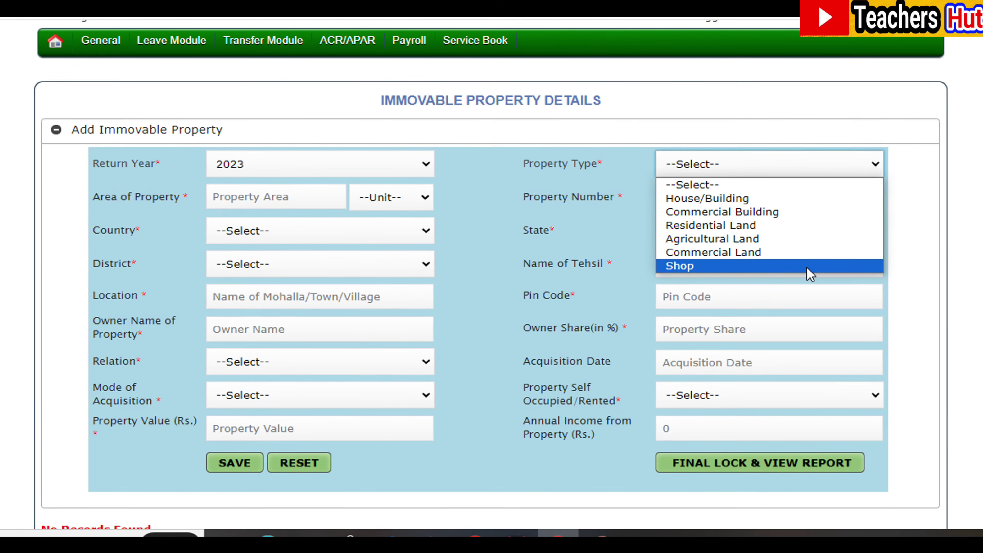
click(807, 200)
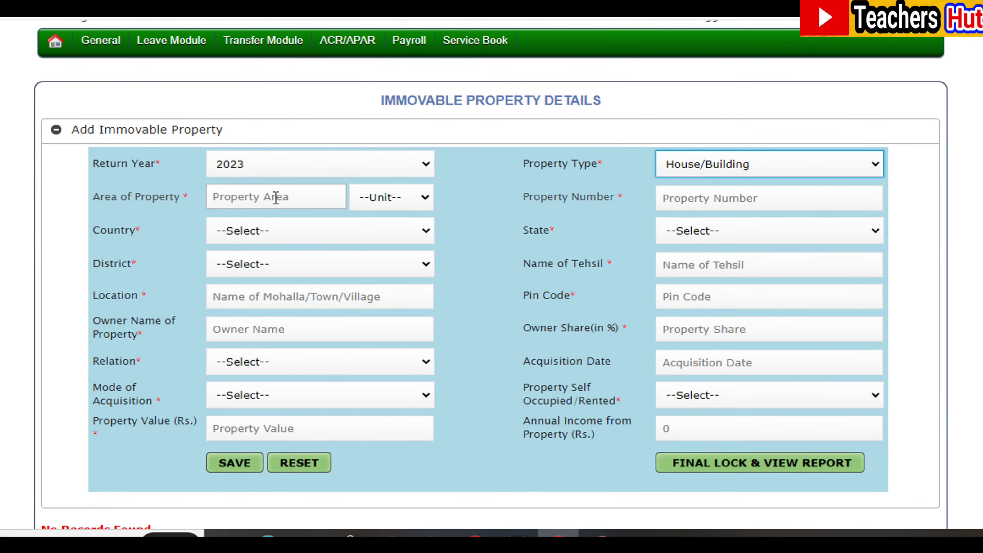
click(426, 201)
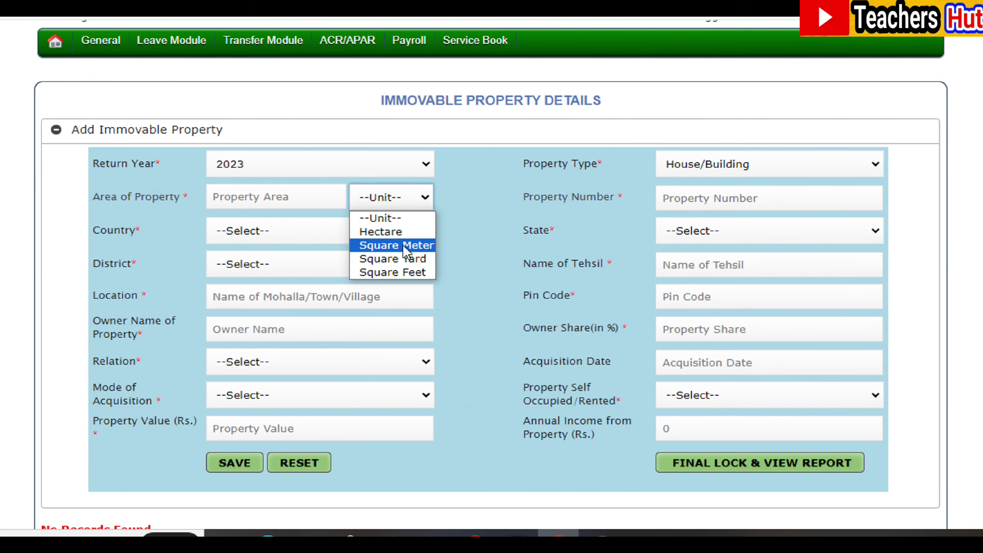
click(402, 273)
click(266, 201)
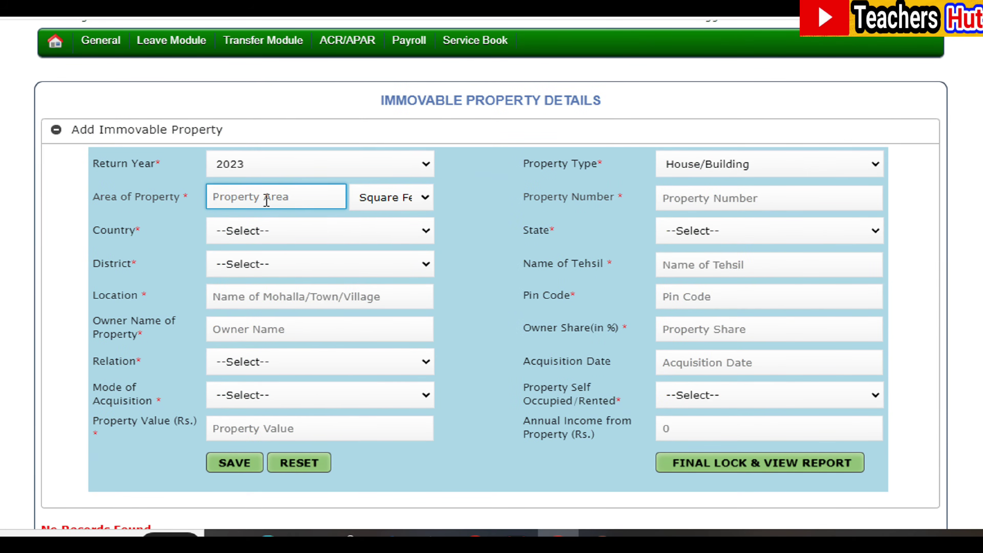
Enter area 840 and property number 4144, and choose India, UTTAR PRADESH, JAUNPUR
text(840)
click(707, 201)
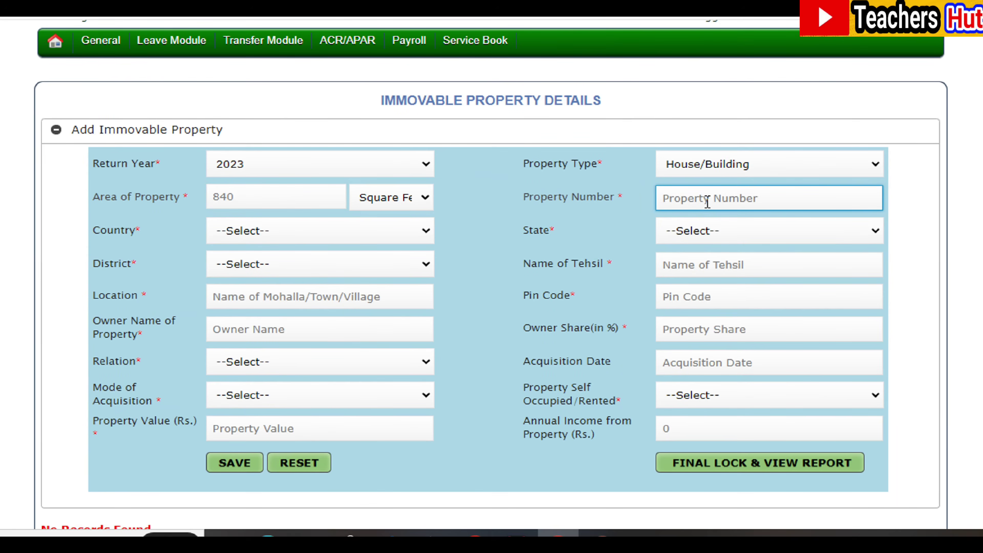
click(426, 232)
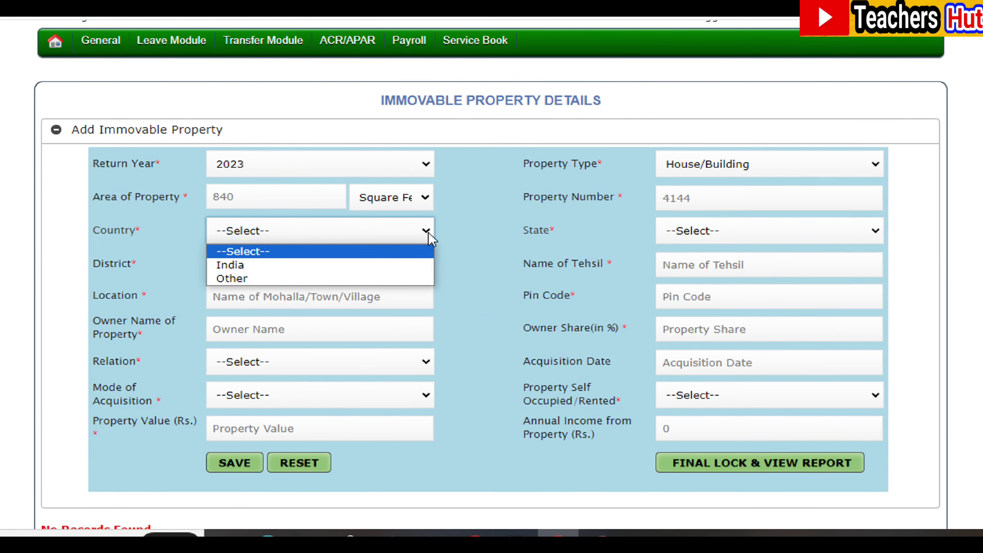
click(407, 268)
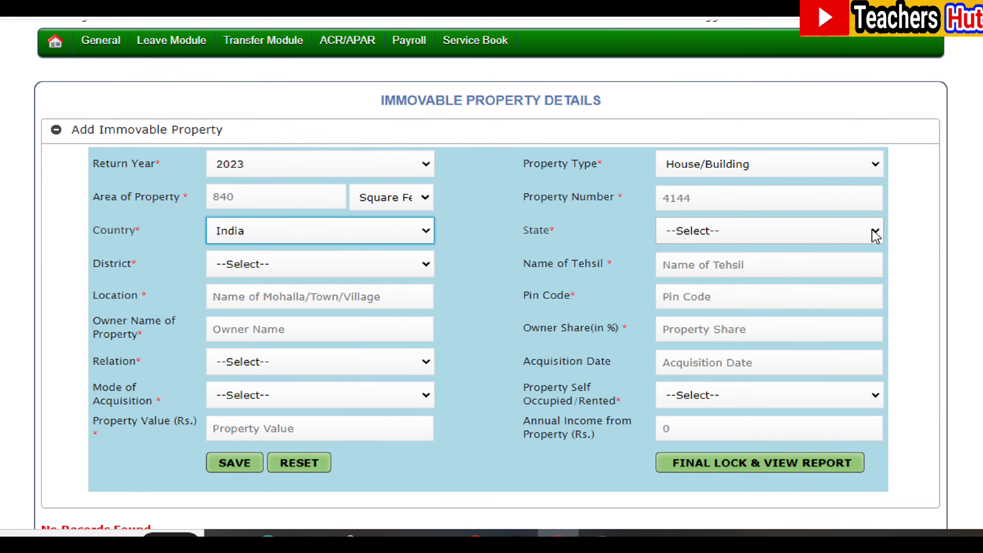
click(872, 230)
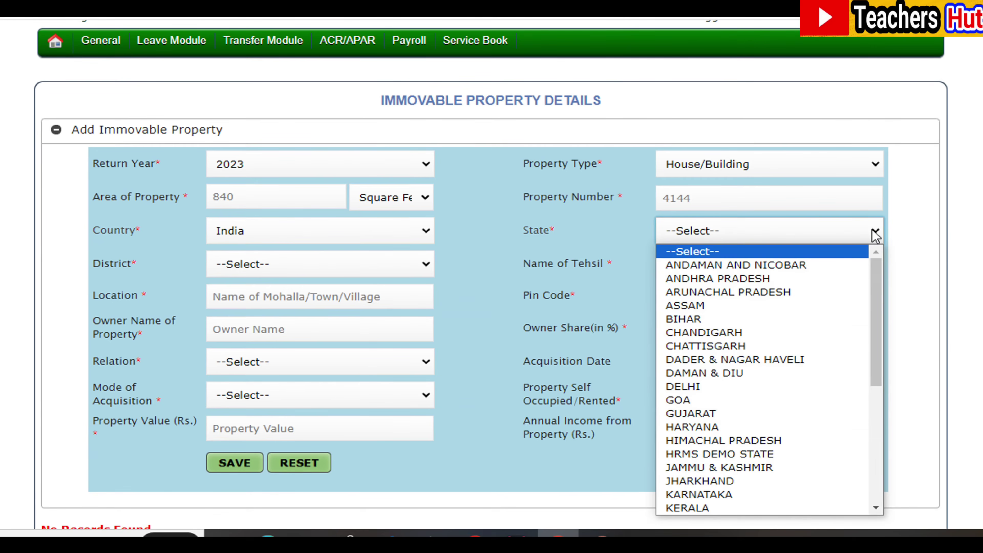
scroll(758, 387, down, 5)
click(716, 480)
click(428, 262)
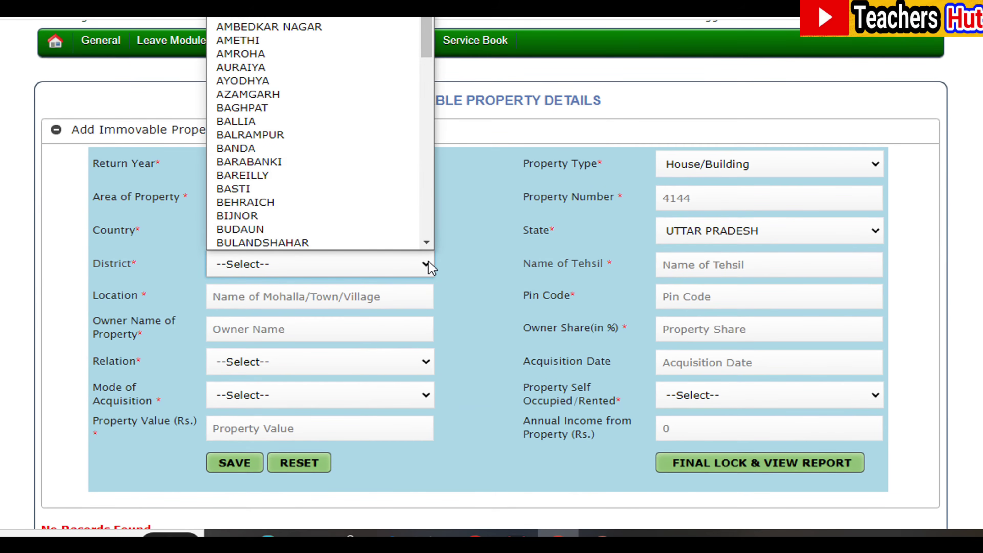
click(786, 267)
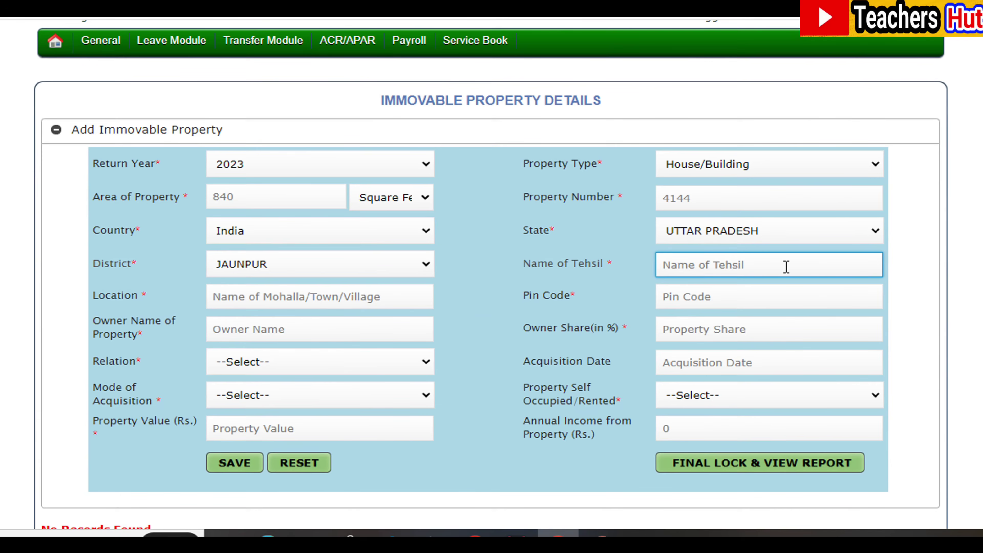
Fill in tehsil Machhali shahar, the location, pin code and owner's name fields
text(Machhali shahar)
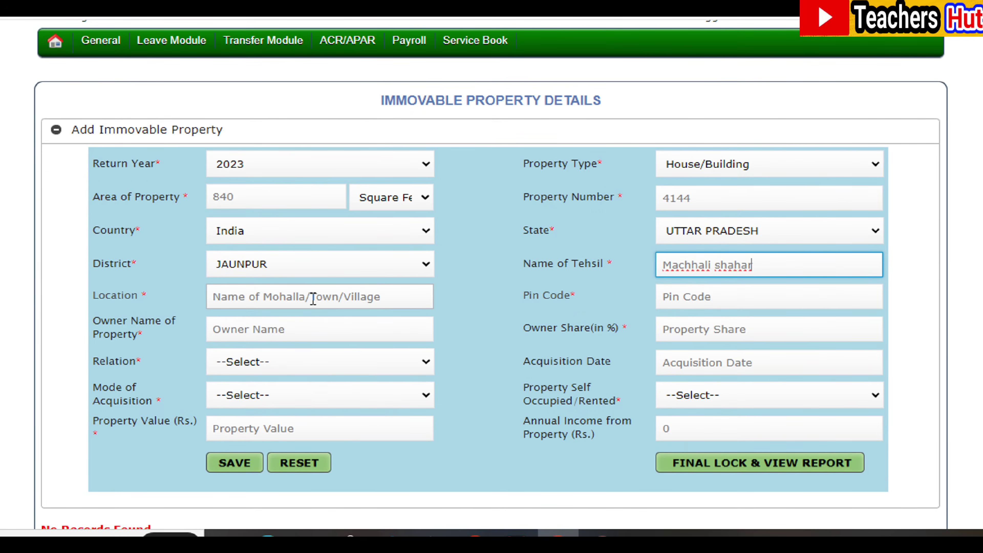
click(314, 298)
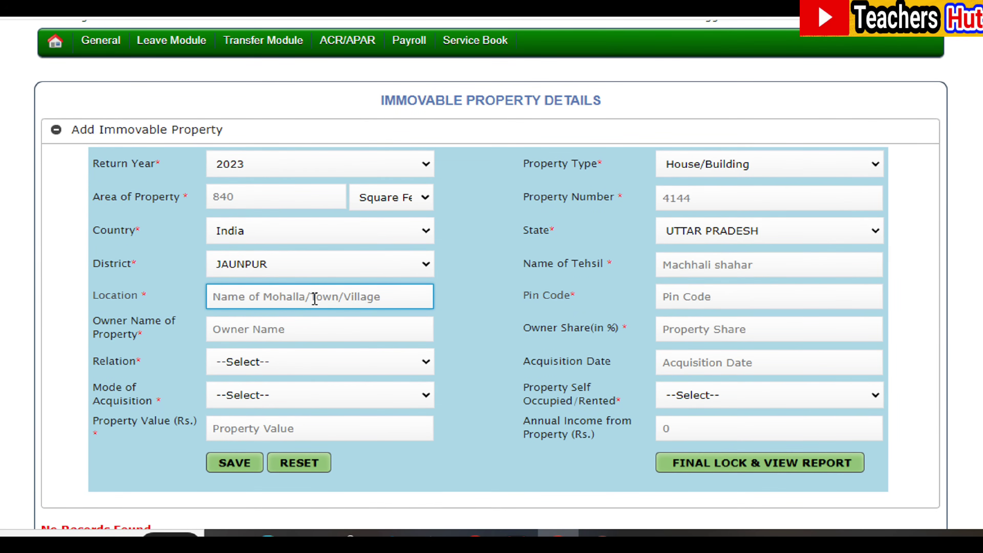
click(689, 300)
text(222143)
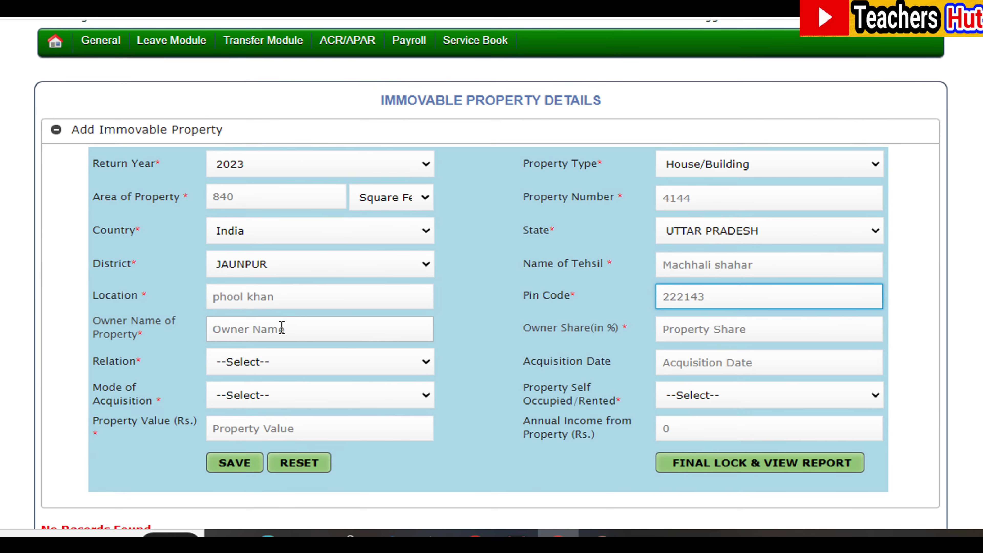
click(283, 327)
text(shyam ji)
click(689, 331)
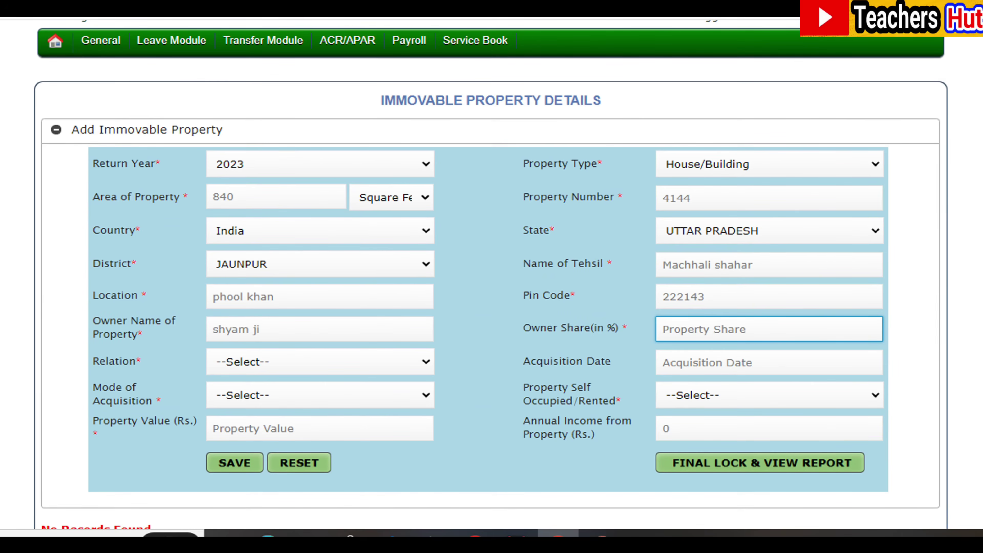
Enter the owner's share as 100 and set the owner's relation to Mother
text(100)
click(431, 365)
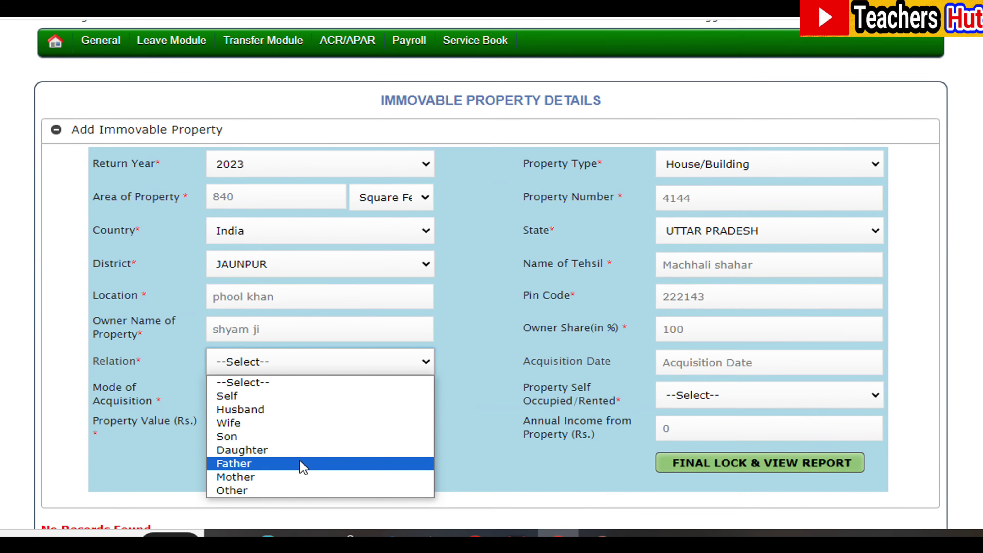
click(303, 479)
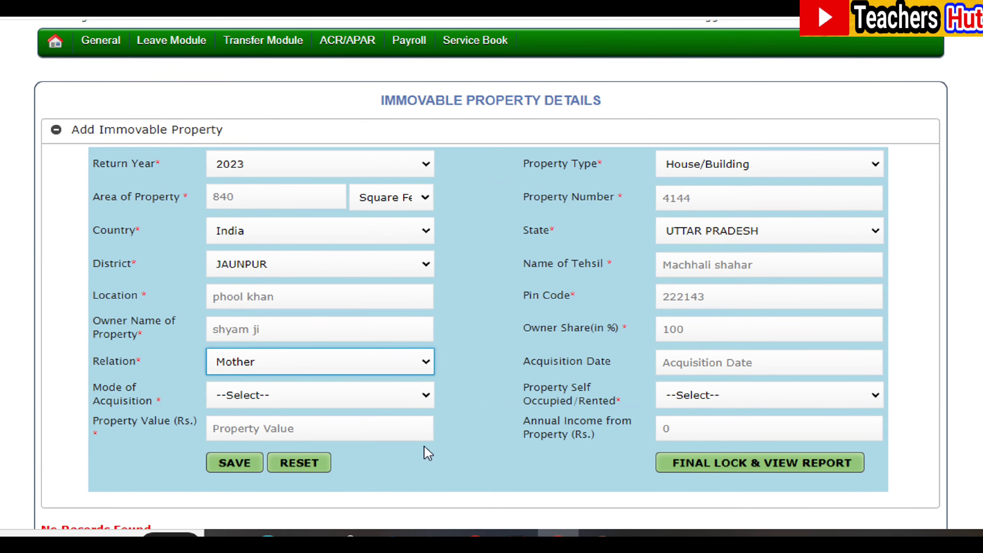
Set acquisition date 13/03/2017, mode Purchase, status Self Occupied and property value 500000
click(745, 364)
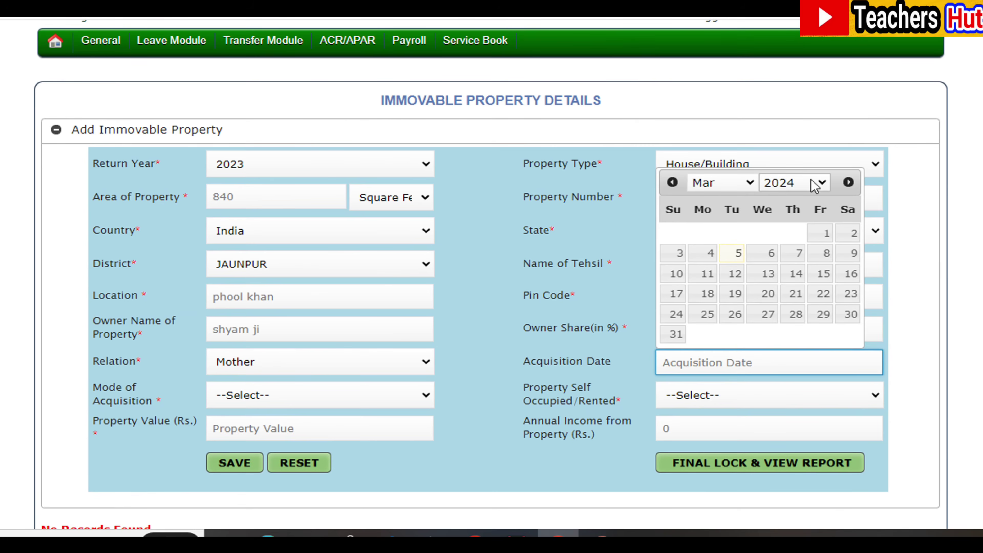
click(425, 395)
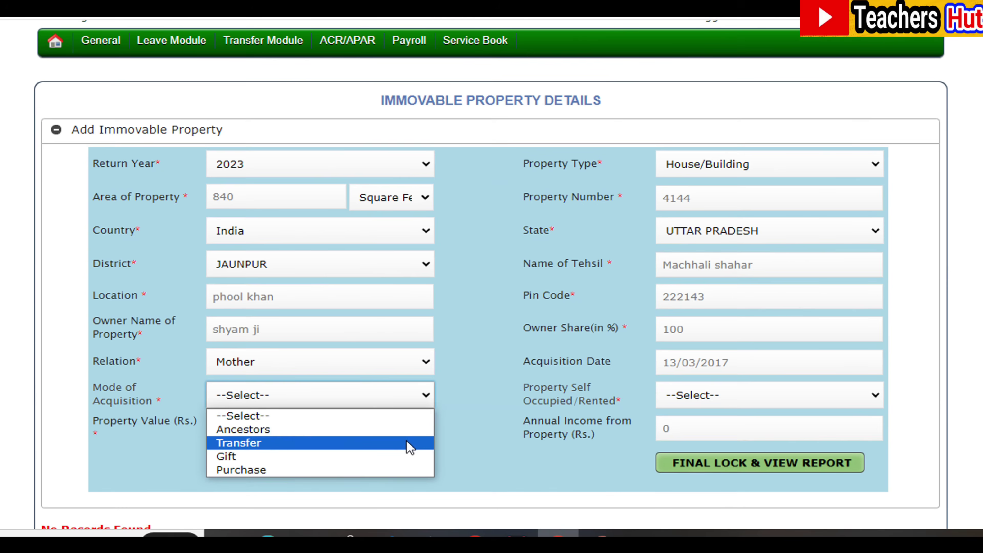
click(403, 470)
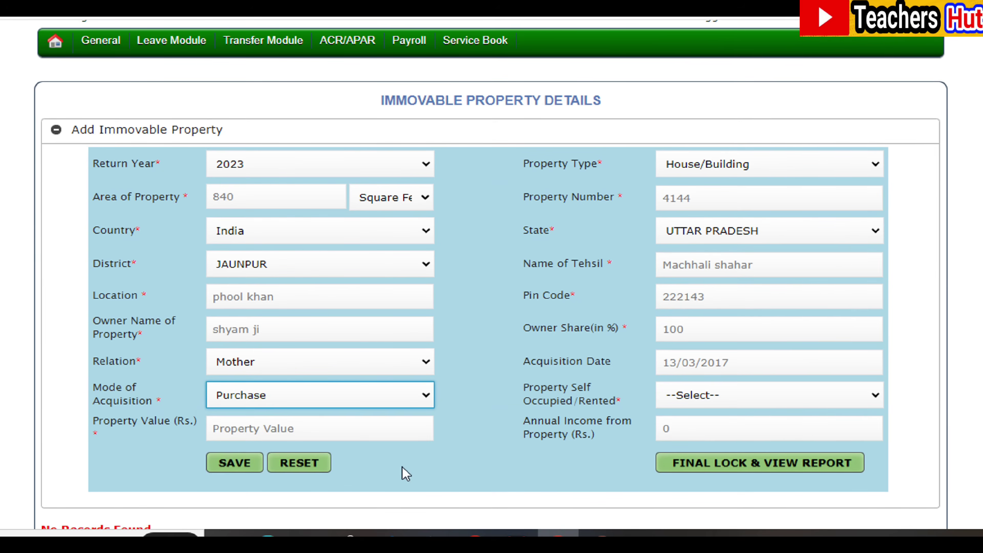
click(874, 397)
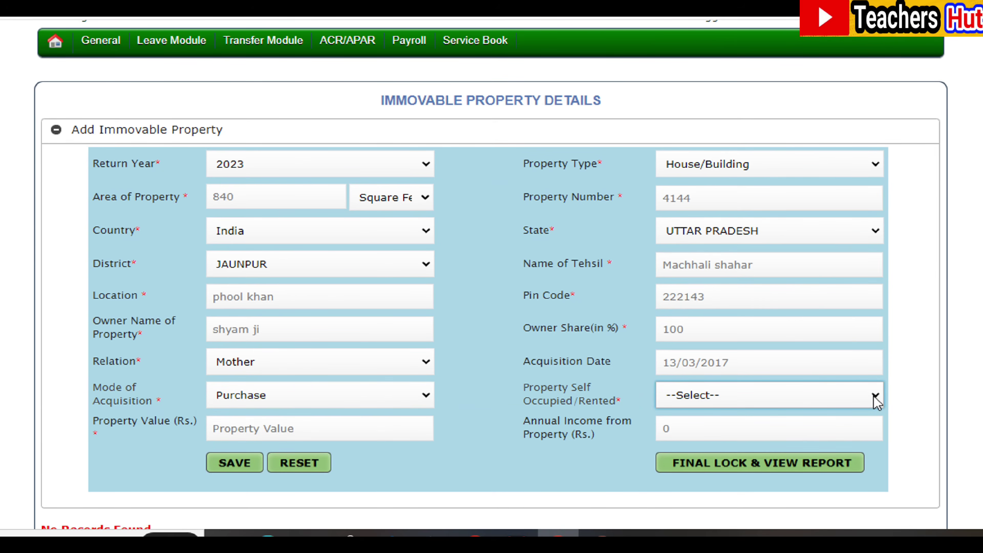
click(876, 401)
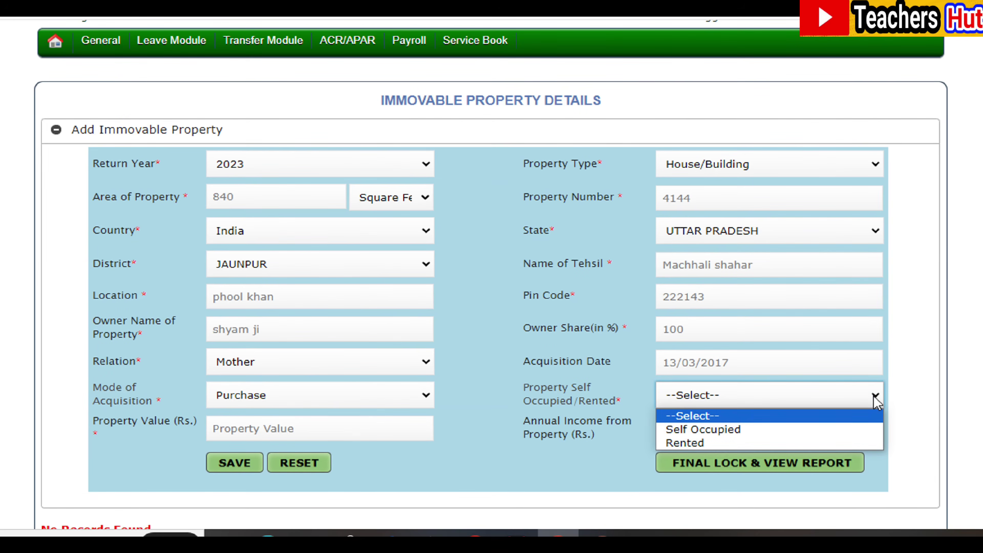
click(796, 430)
click(387, 429)
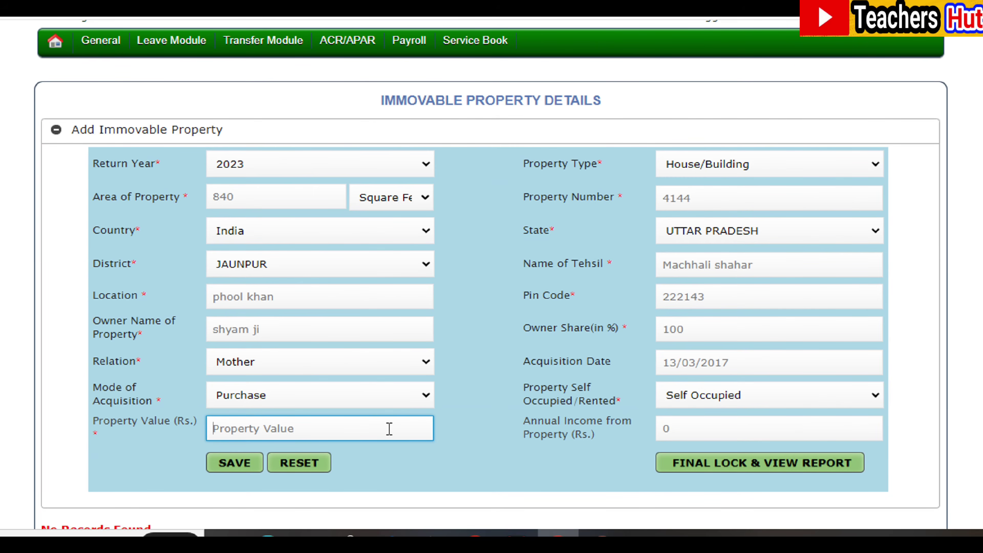
text(500000)
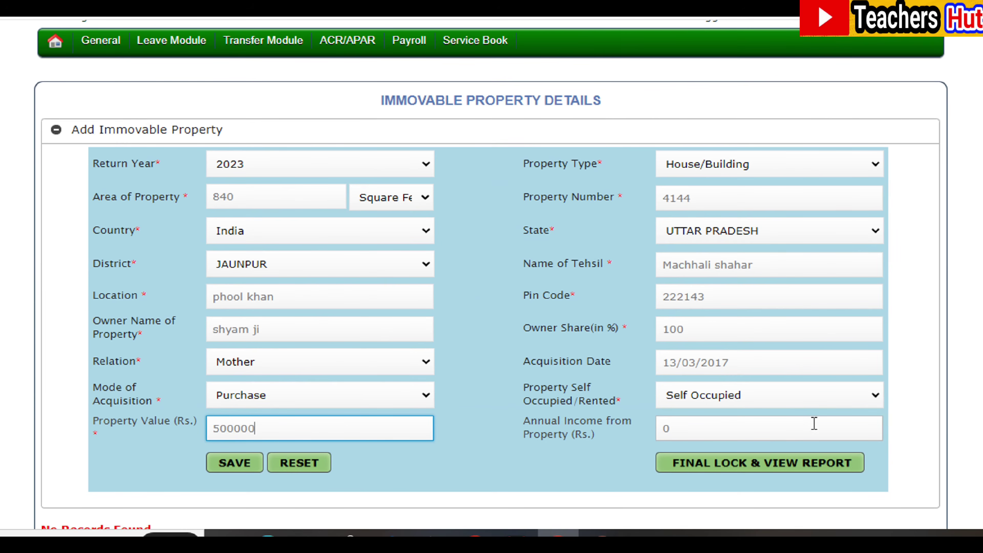
Save the 2023 house property record and acknowledge the success message
click(231, 468)
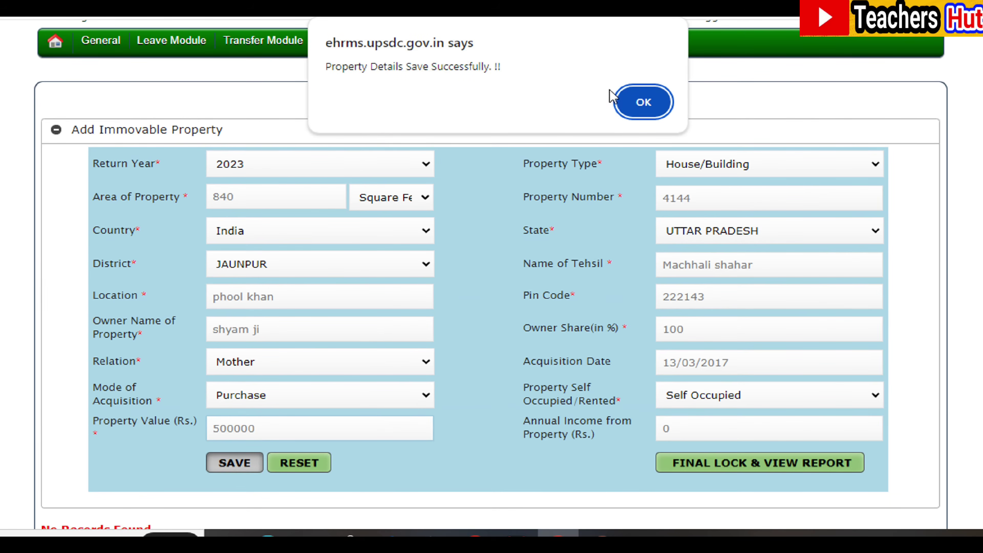
click(645, 101)
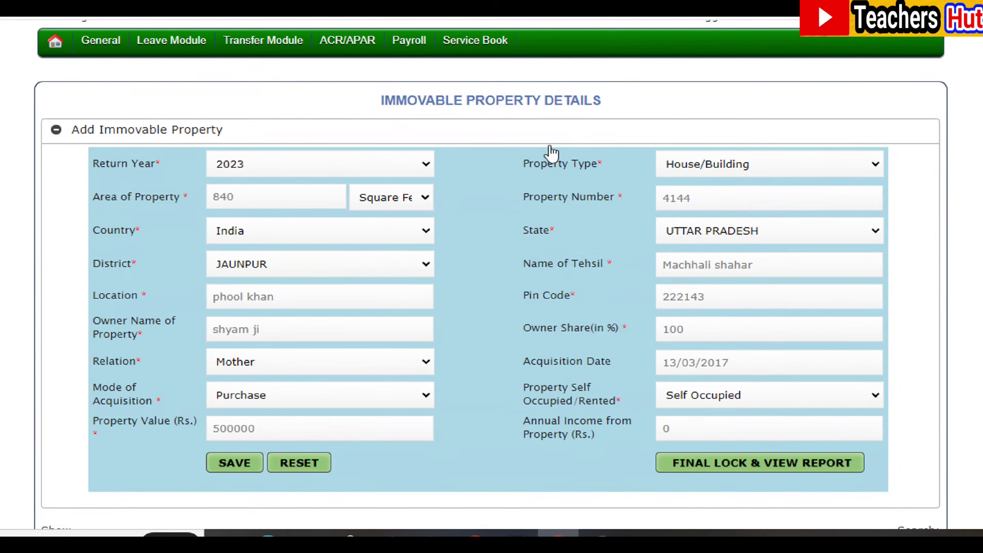
scroll(198, 281, down, 5)
scroll(214, 293, down, 2)
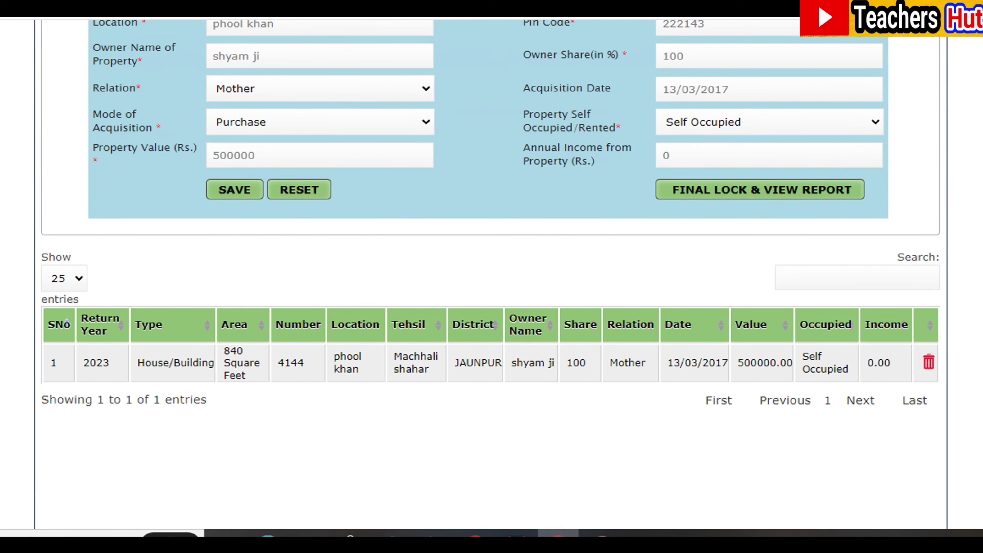
scroll(490, 272, up, 6)
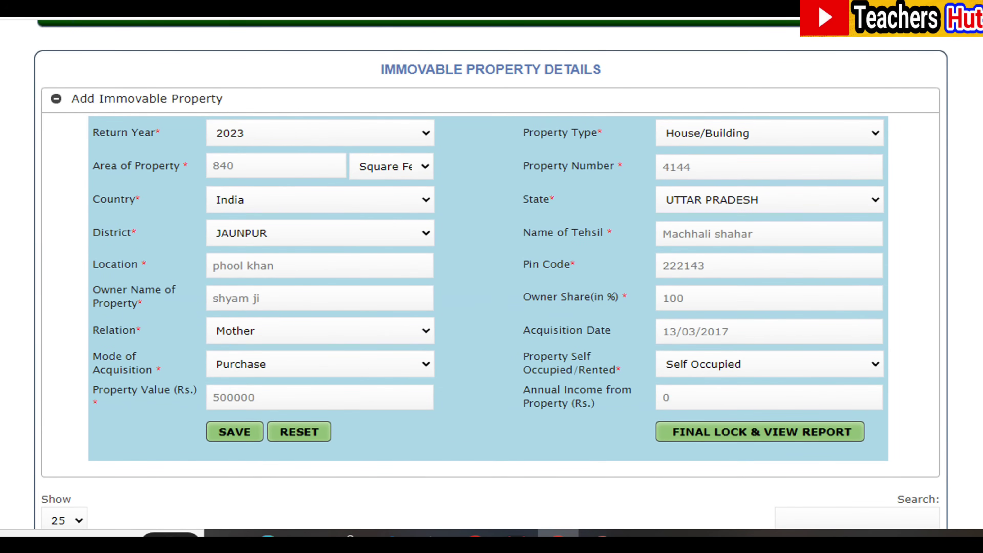
scroll(490, 271, down, 5)
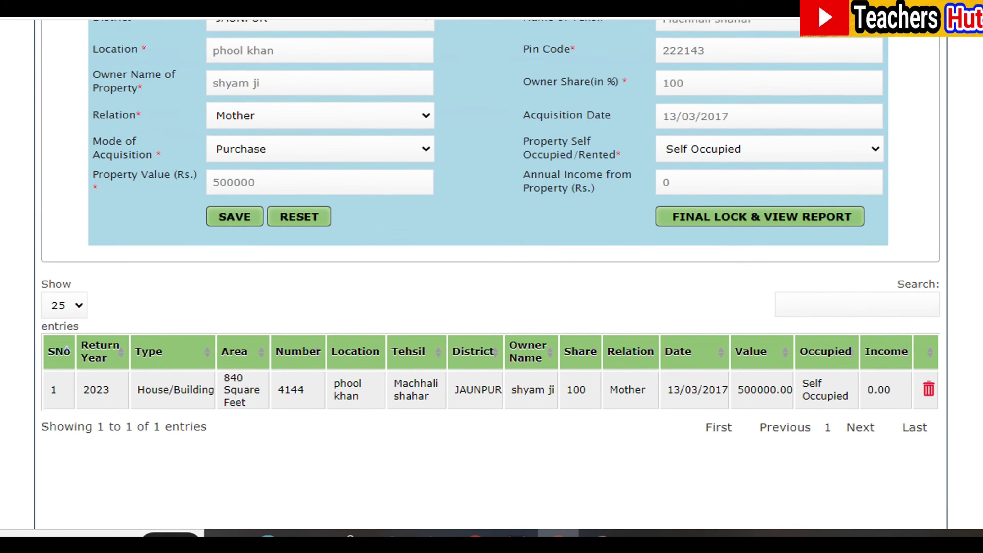
scroll(490, 271, up, 5)
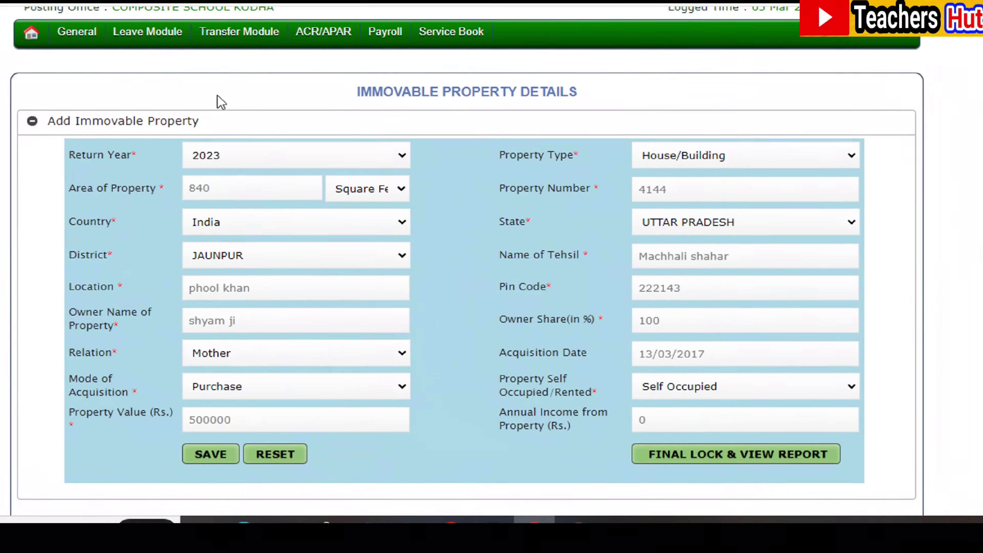
Bring up the General > Property Return submenu to reach Movable Property
mouse_move(77, 32)
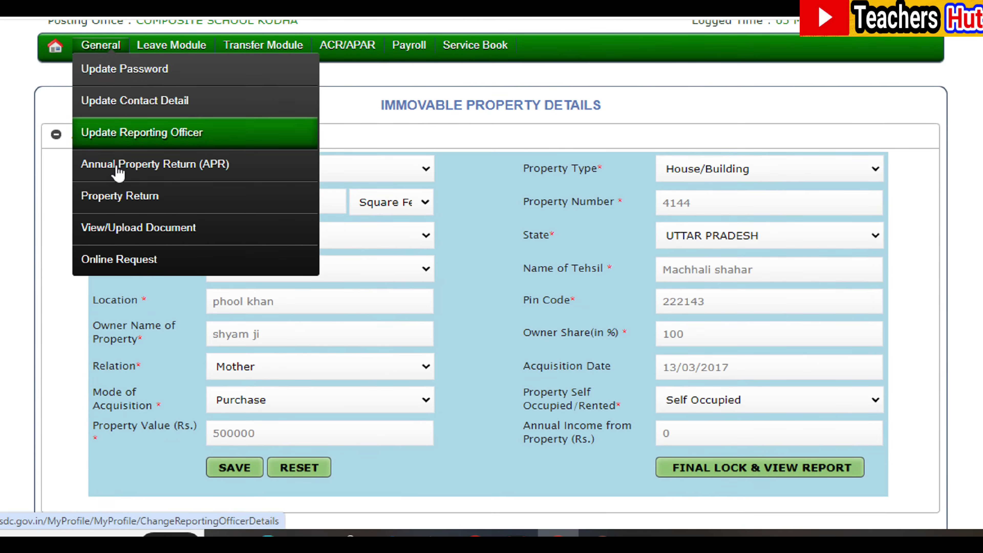
mouse_move(123, 197)
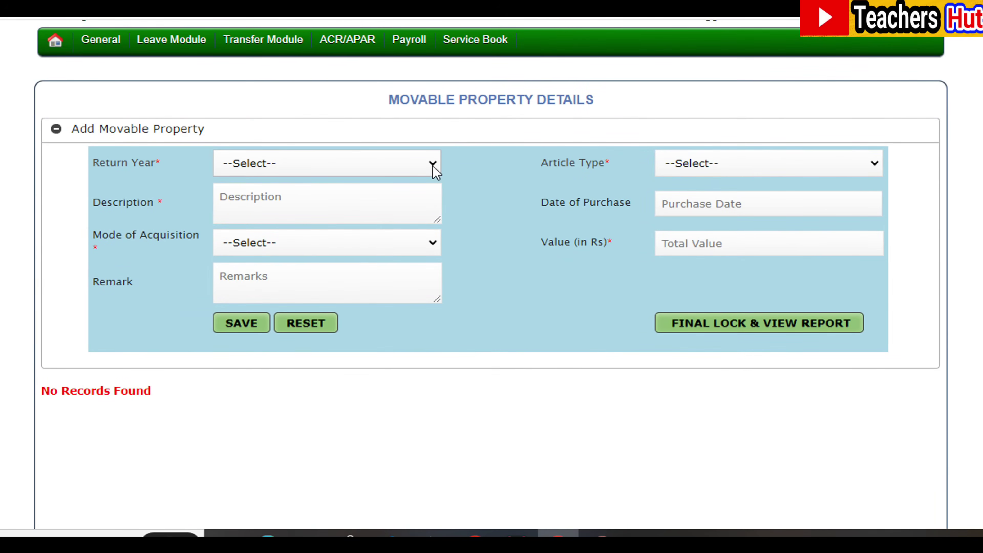
Set return year 2023, article type Investment and purchase date 01/03/2021
click(433, 166)
click(402, 198)
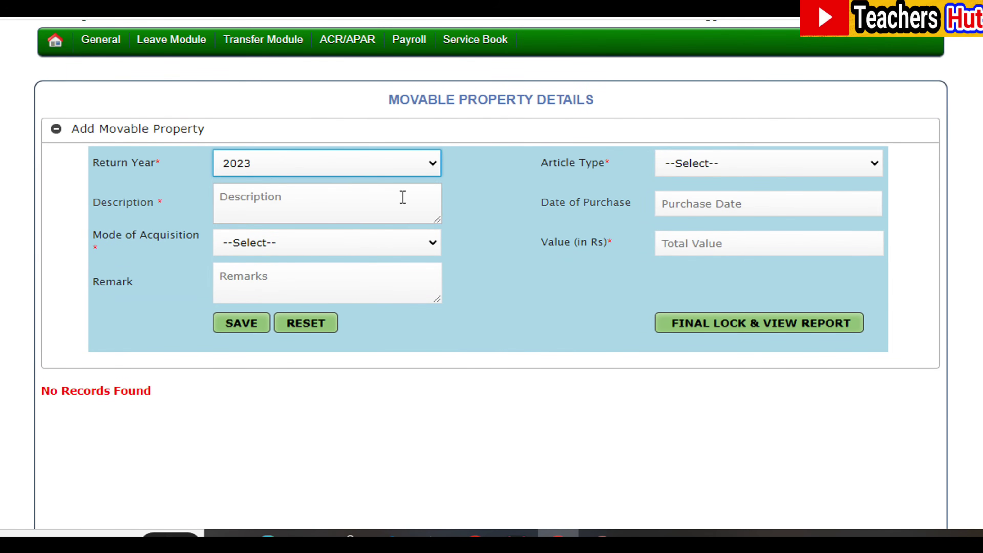
click(873, 174)
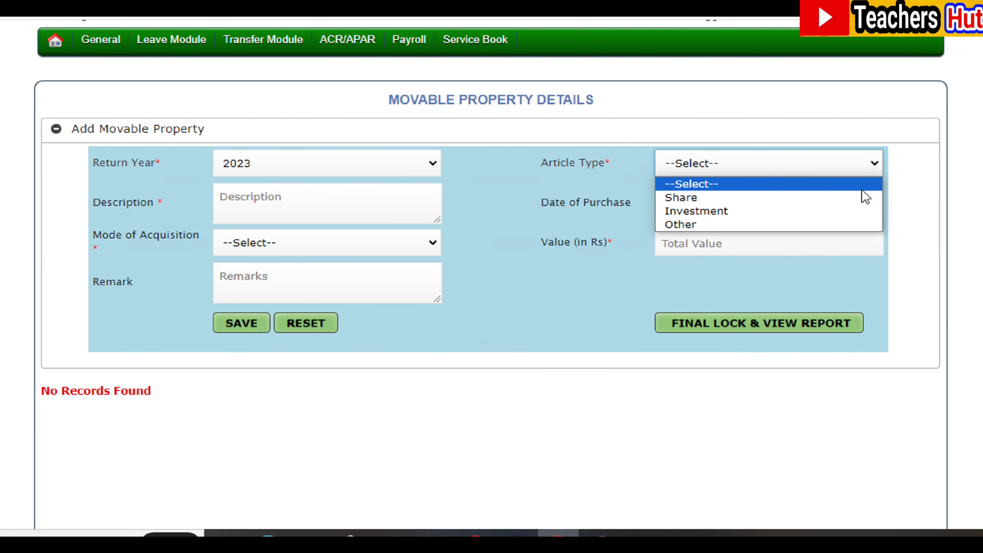
click(847, 215)
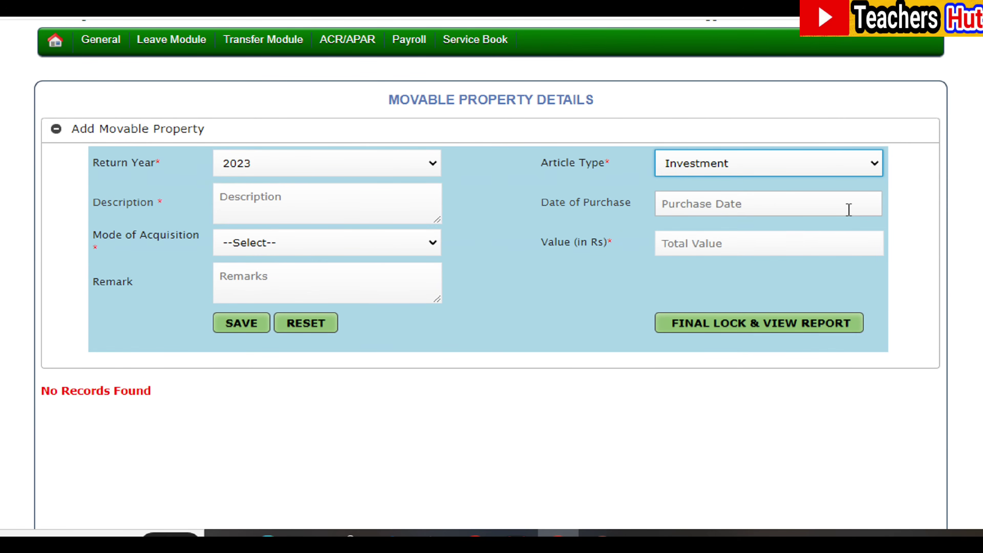
click(297, 203)
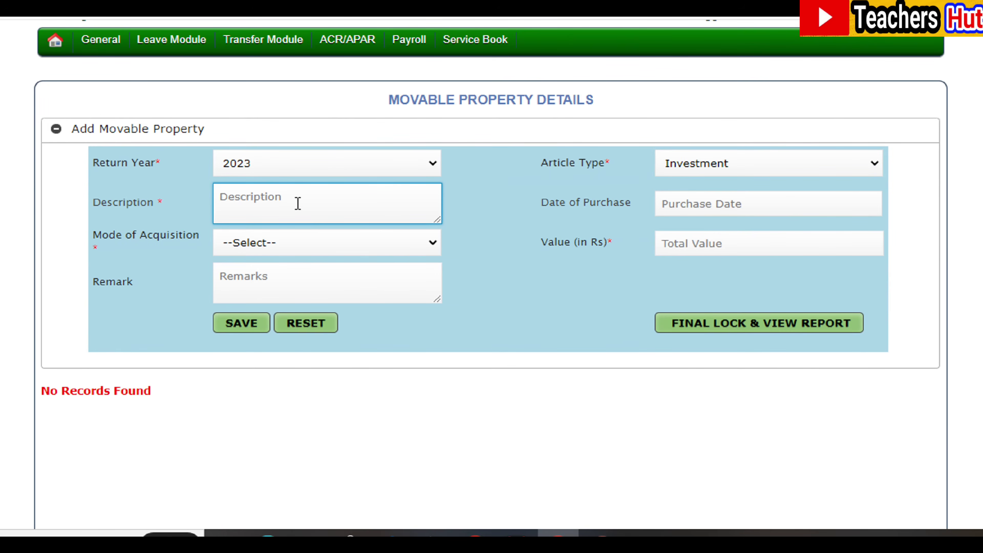
click(755, 206)
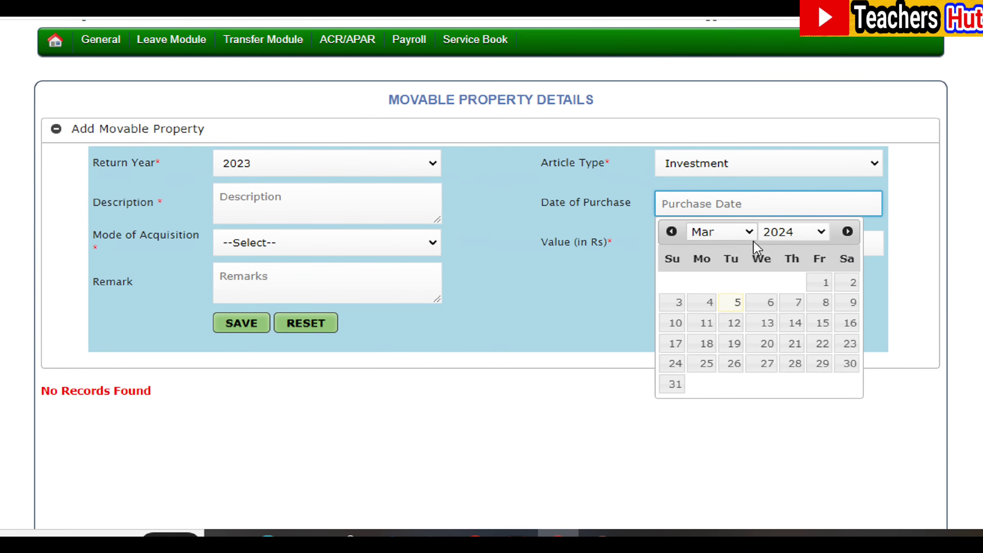
click(825, 234)
click(433, 243)
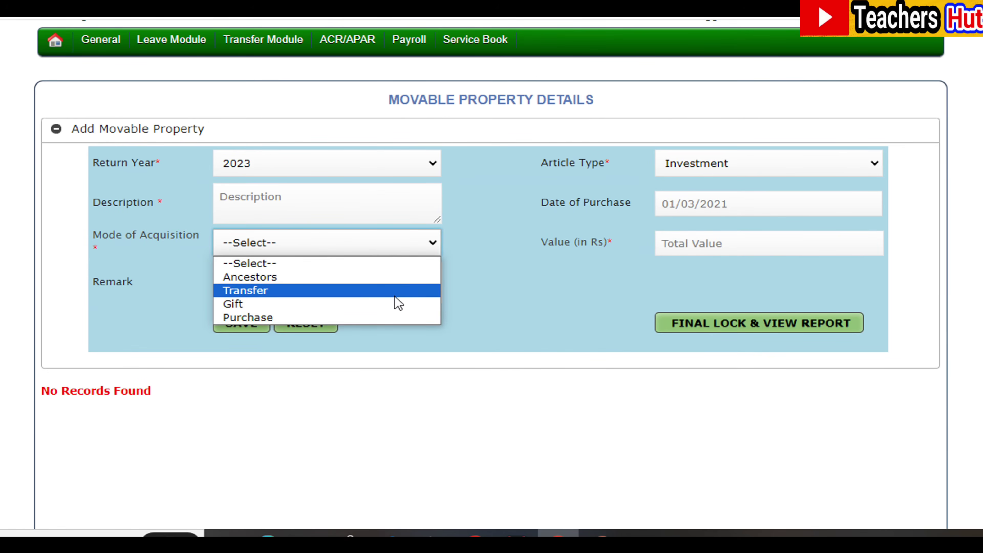
Choose Purchase mode, enter value 300000, and save the movable property entry
click(390, 317)
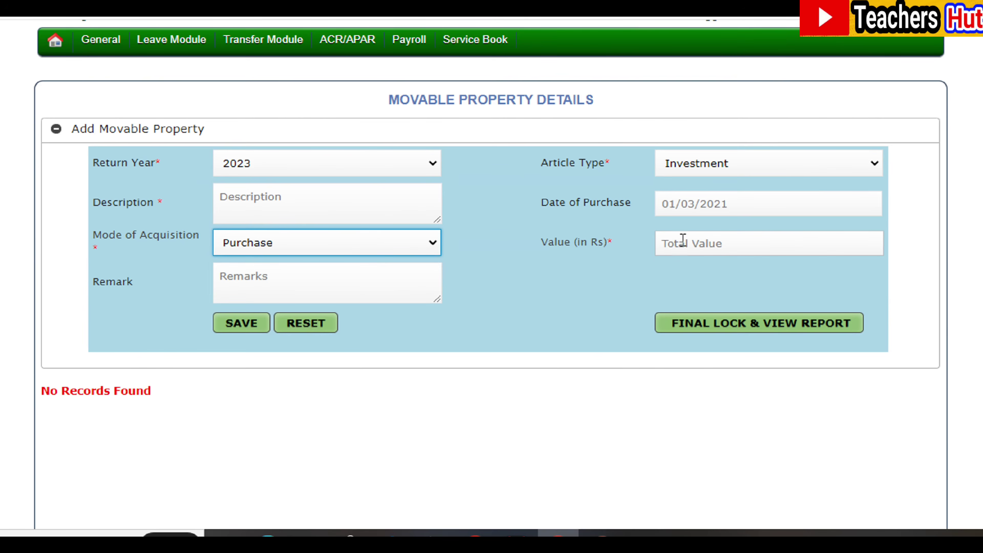
click(710, 246)
text(300000)
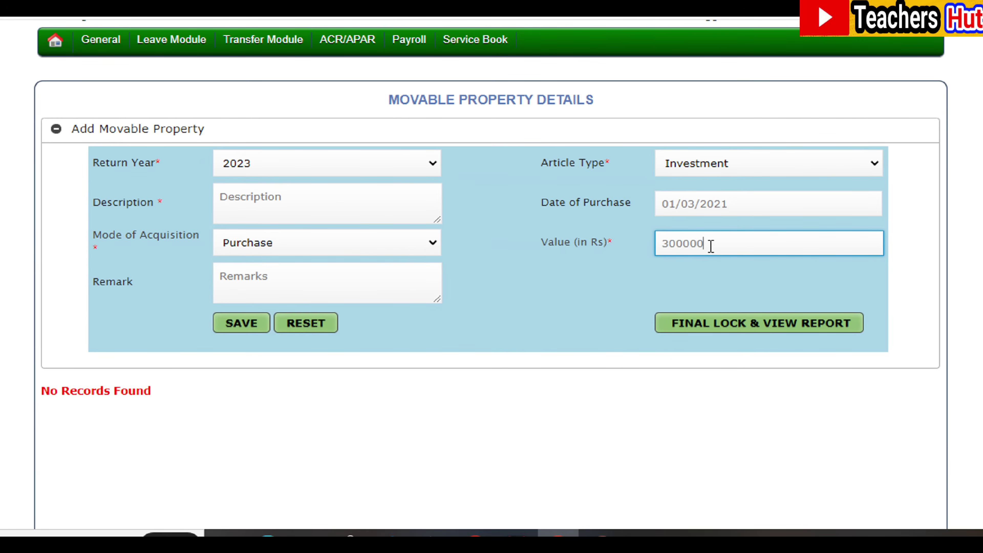
click(290, 278)
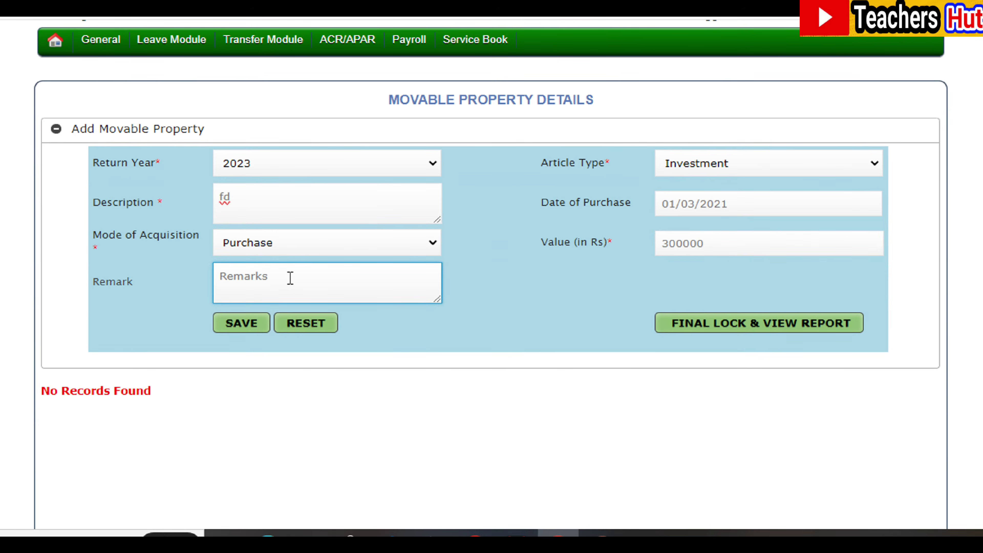
click(249, 329)
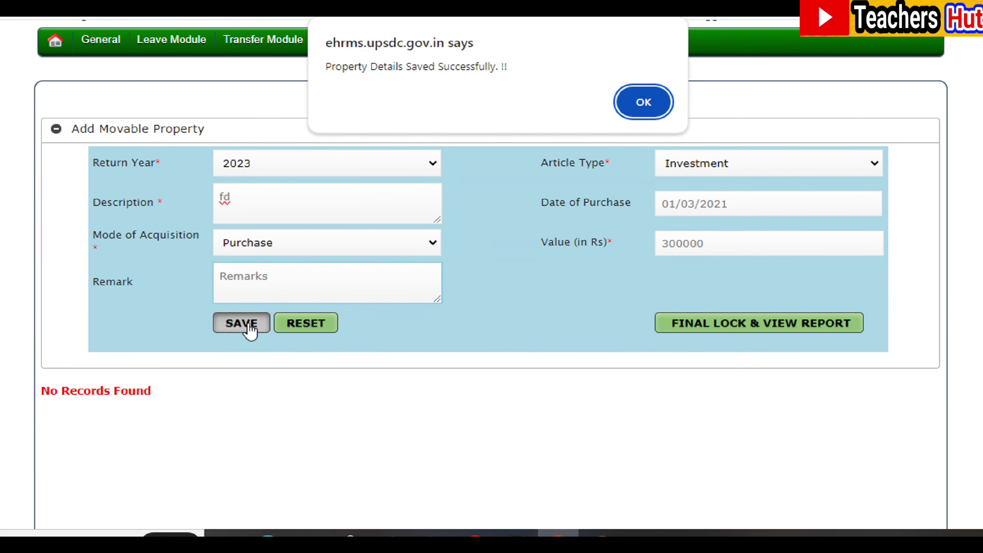
click(652, 103)
scroll(658, 109, down, 2)
scroll(491, 271, down, 1)
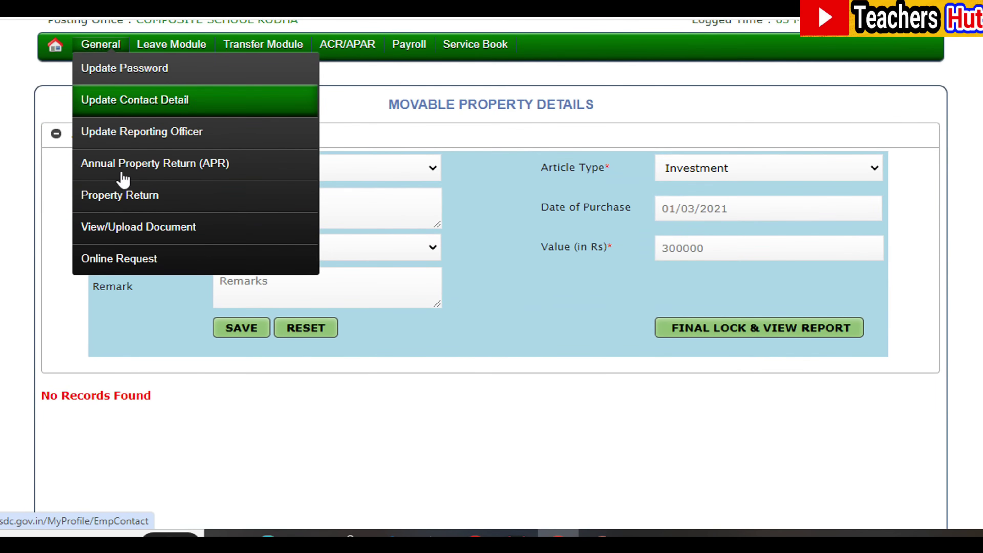
Go to the No Immovable Property Declaration page from the Property Return menu
mouse_move(131, 205)
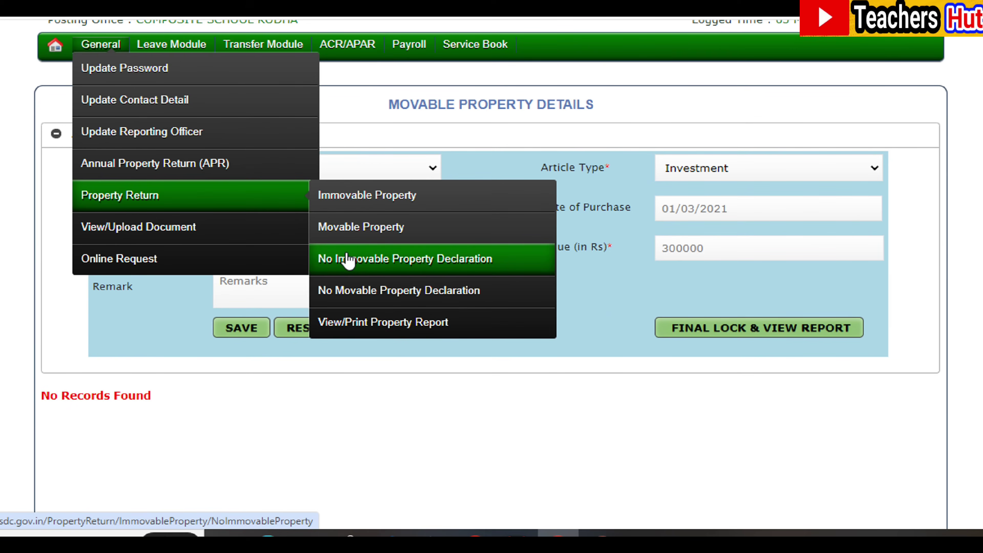
click(360, 260)
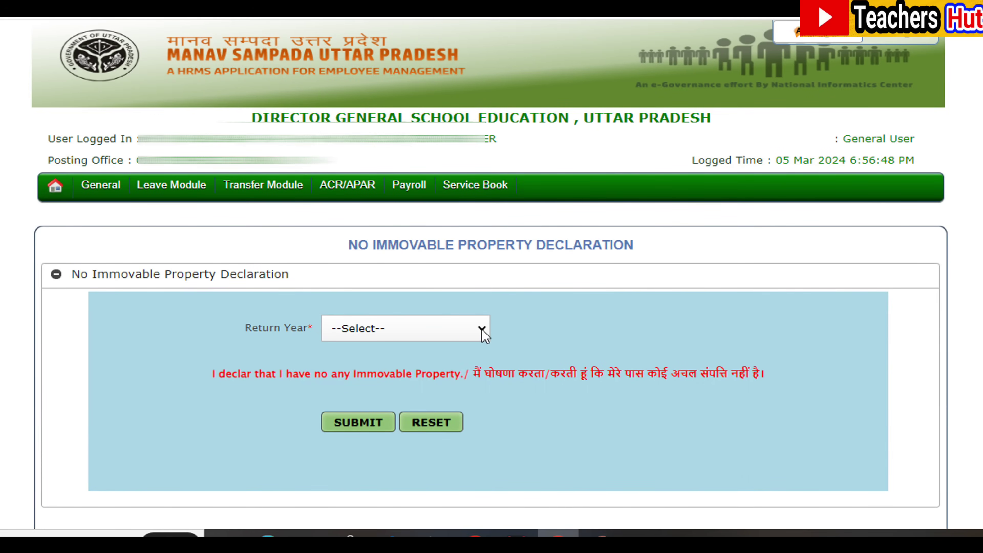
Set Return Year 2023 on the No Immovable Property Declaration
click(482, 329)
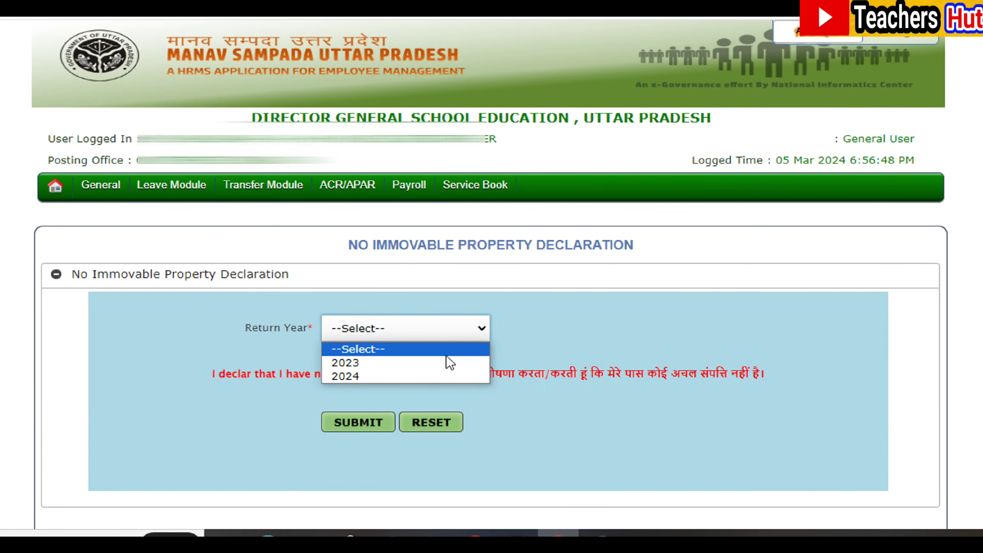
click(440, 365)
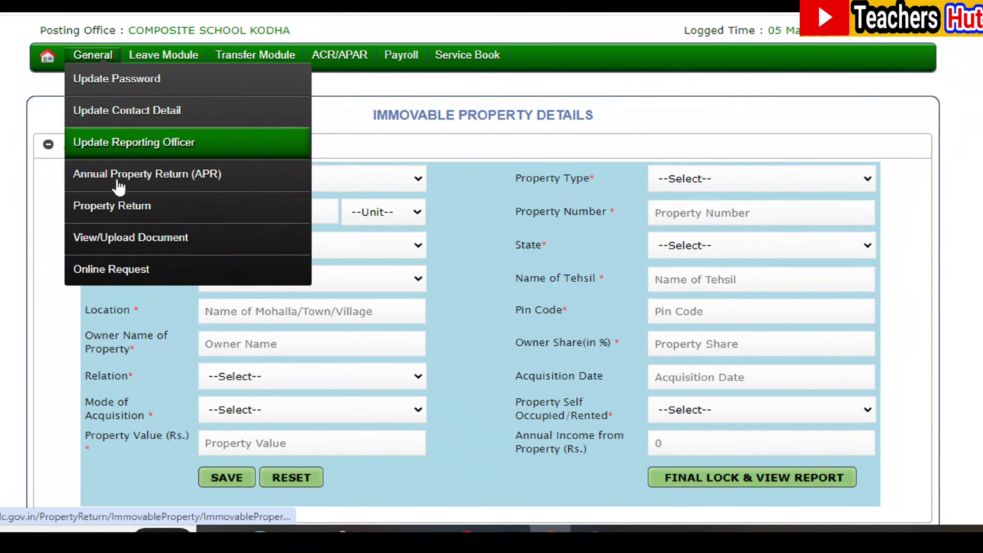
mouse_move(198, 185)
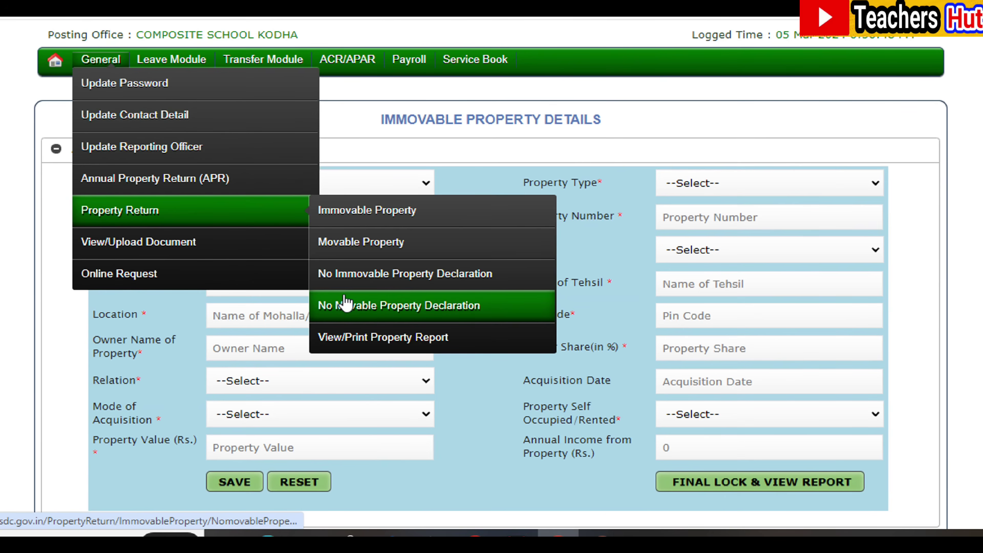
Submit the No Movable Property Declaration for return year 2023 and confirm the save prompt
click(371, 306)
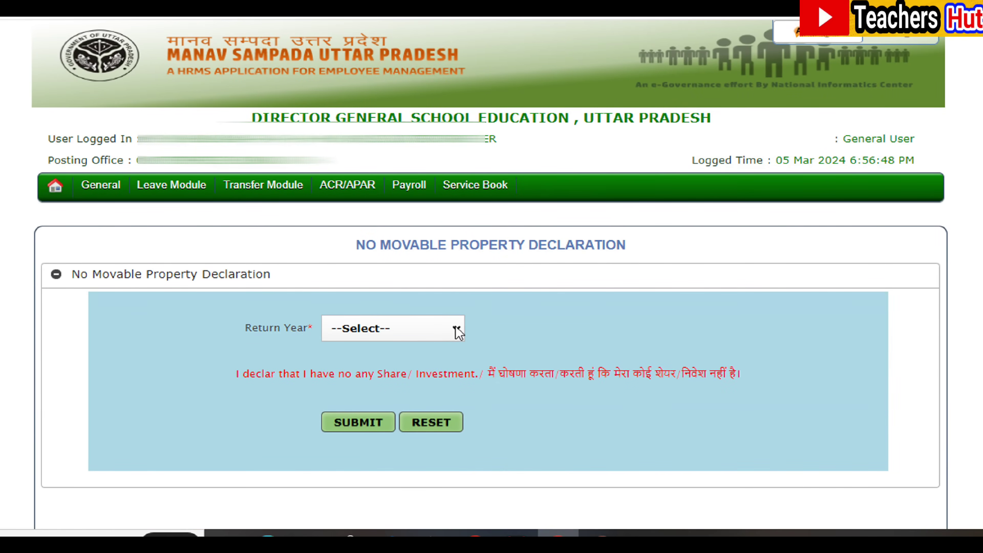
click(456, 328)
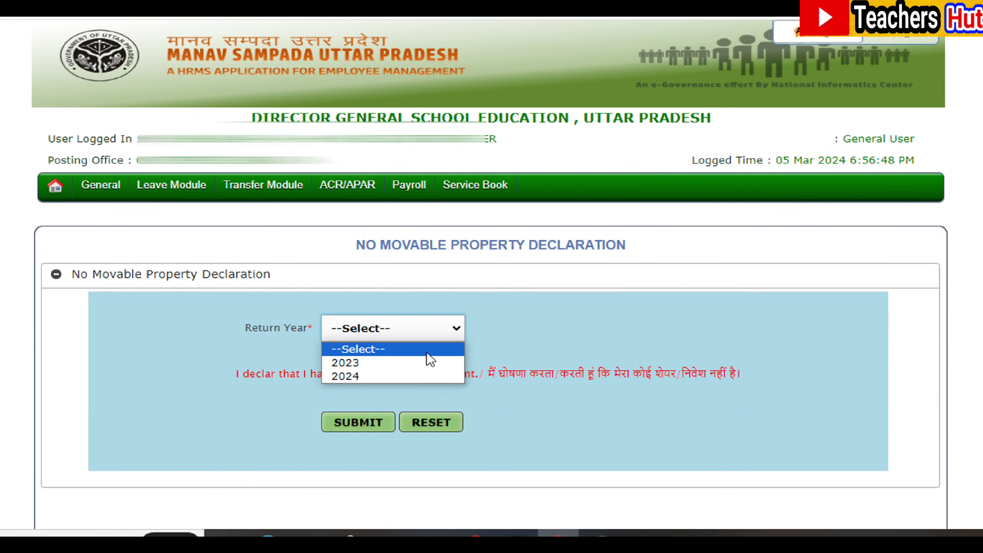
click(416, 362)
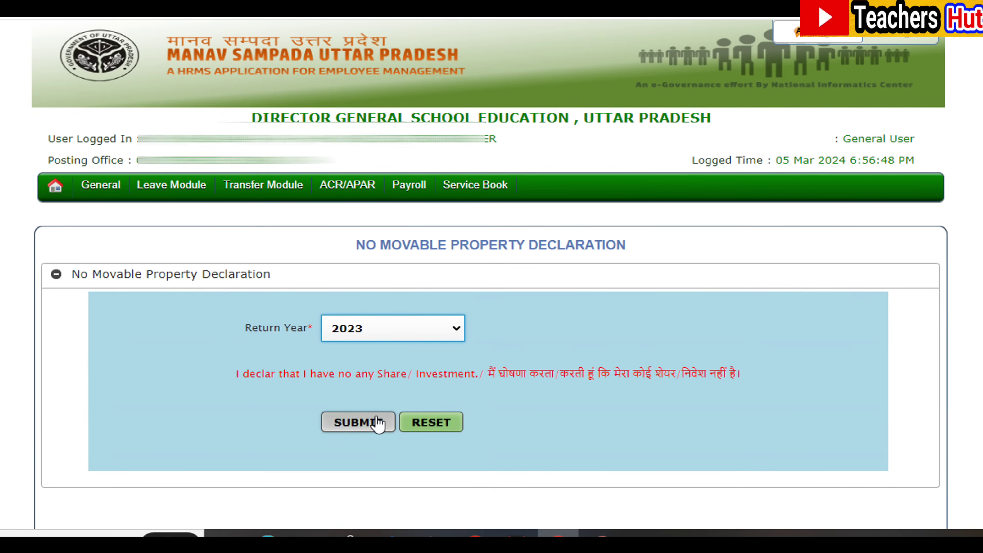
click(370, 426)
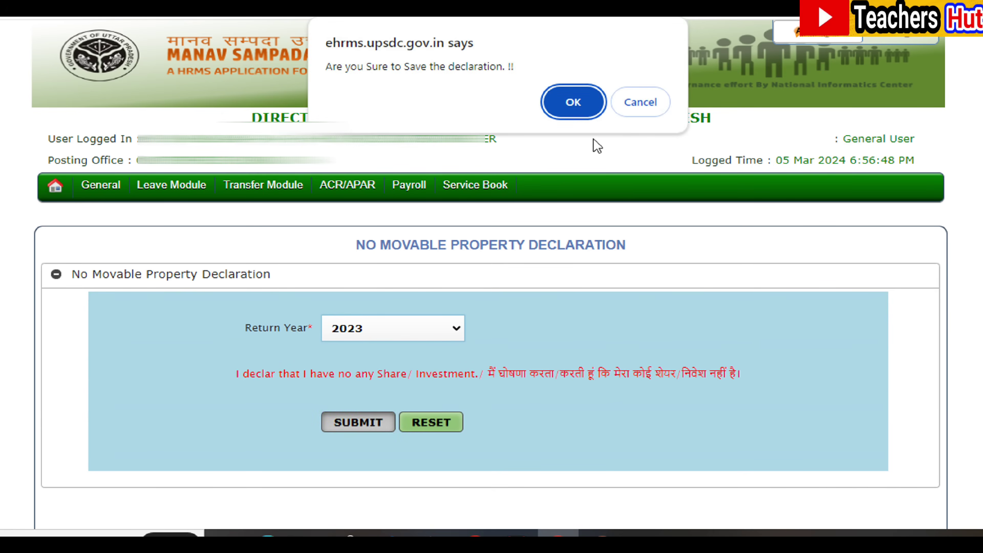
click(640, 103)
mouse_move(109, 196)
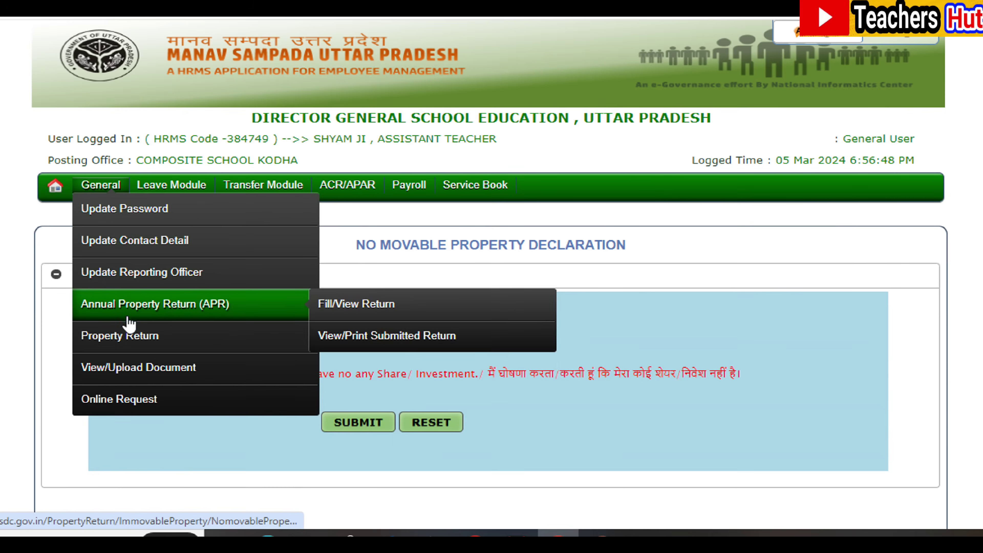
mouse_move(136, 337)
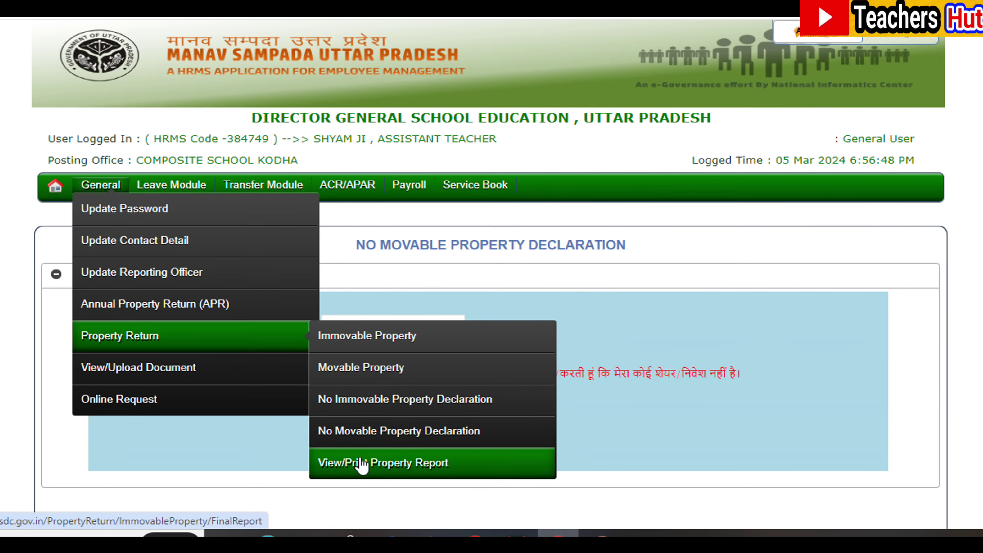
Generate the View/Print Property Report for return year 2023
click(361, 463)
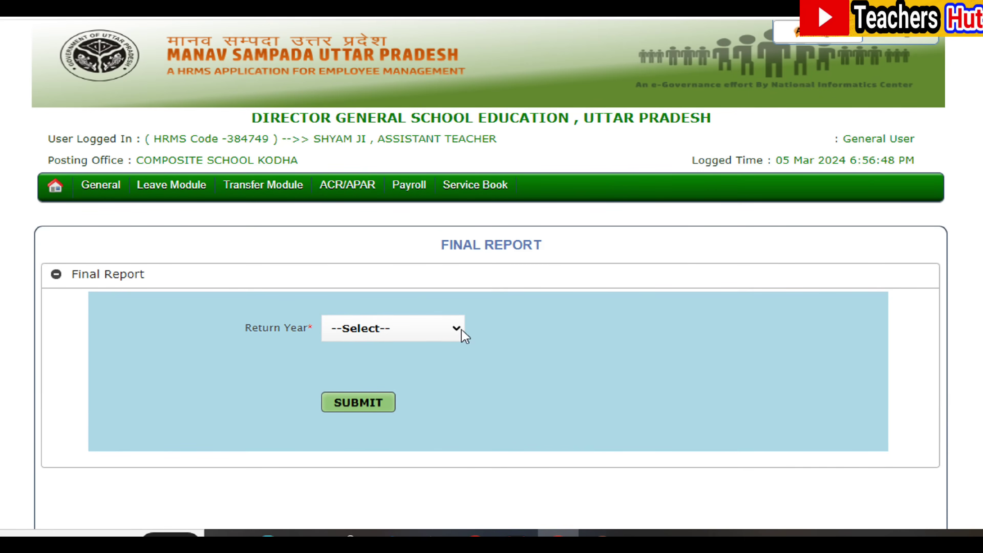
click(453, 332)
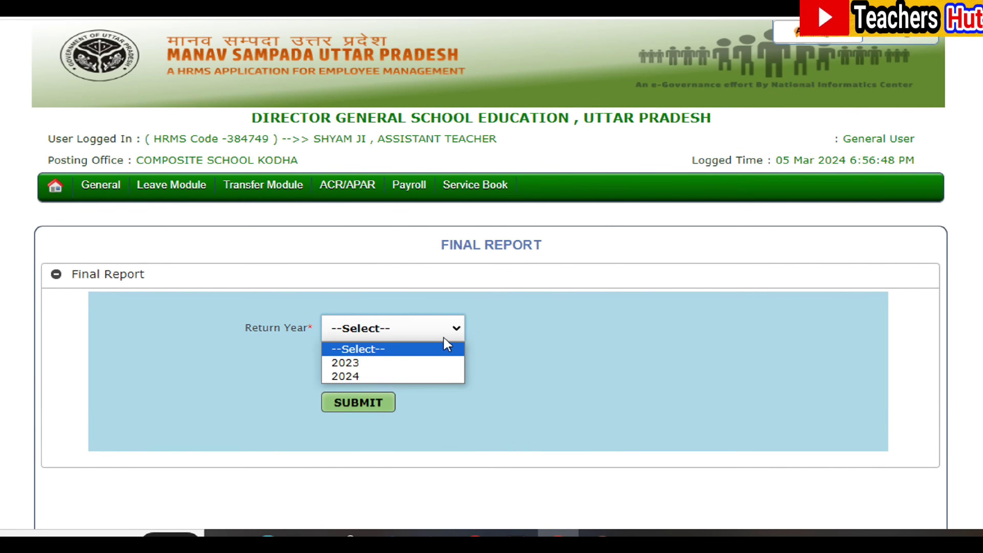
click(421, 362)
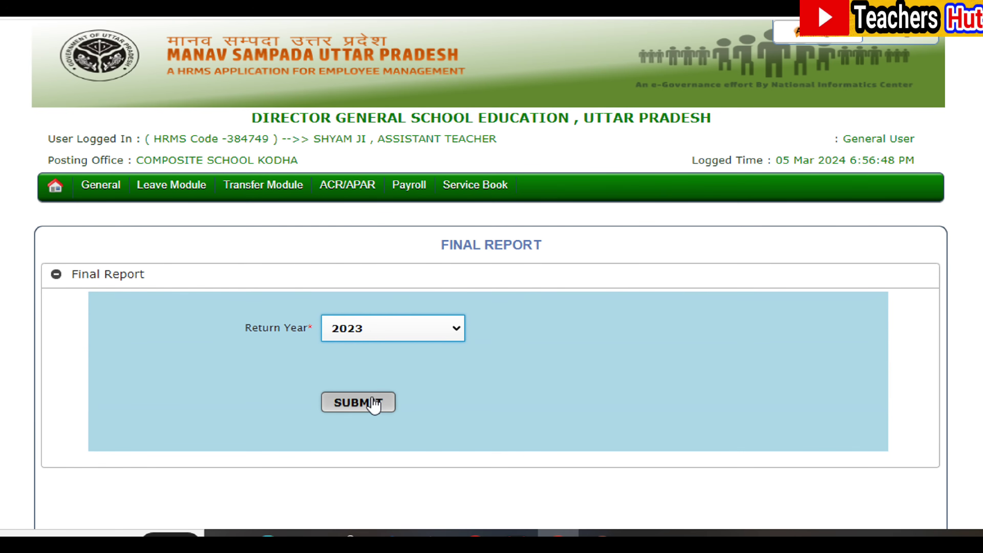
click(373, 404)
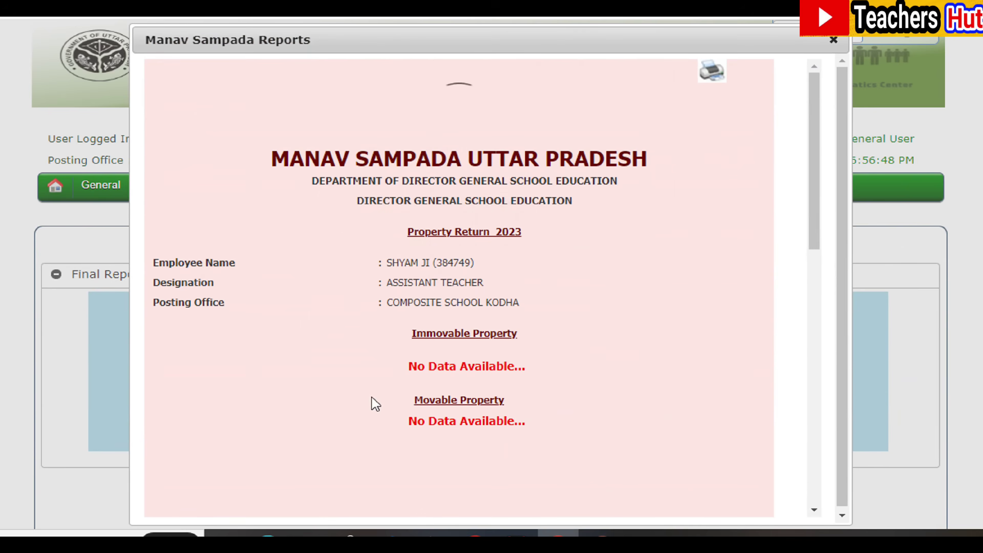